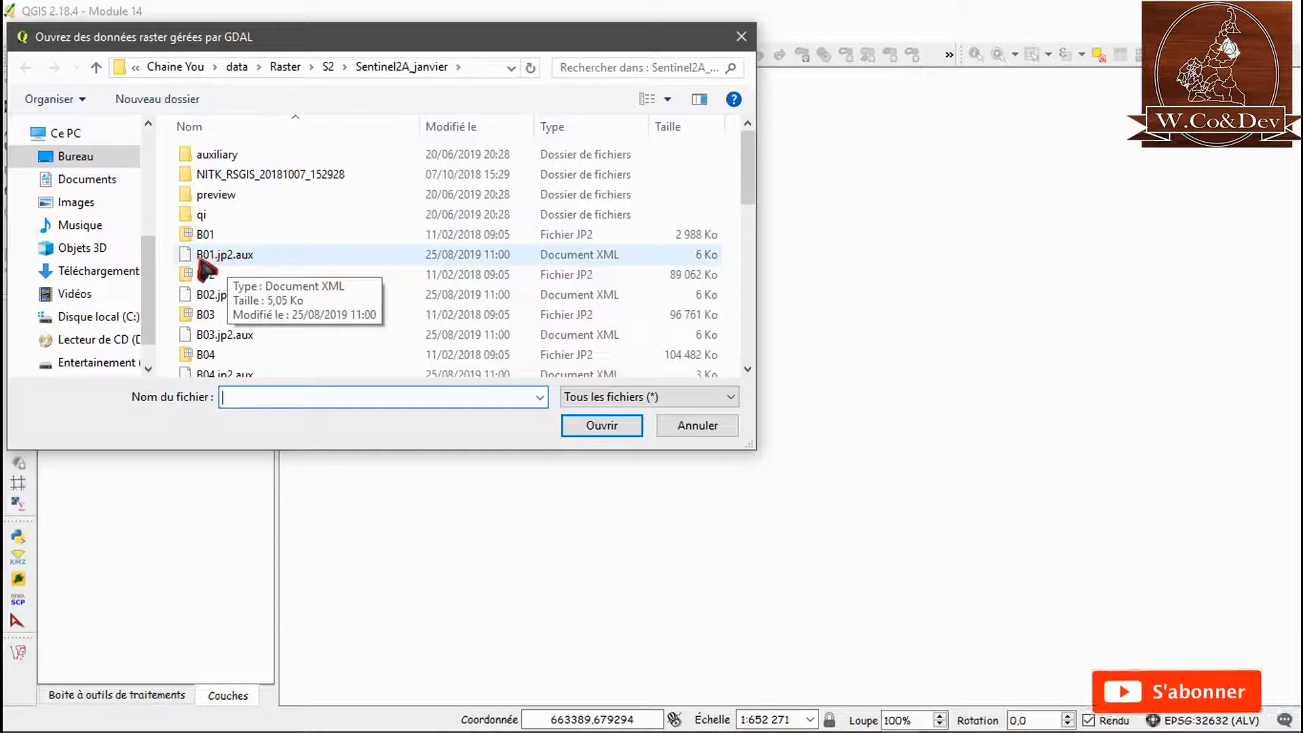
- Load the Sentinel-2 JP2 rasters B01 to B12, including B8A, from the Sentinel2A_janvier folder, leaving out the .aux files
{"action": "left_click", "coordinate": [219, 235]}
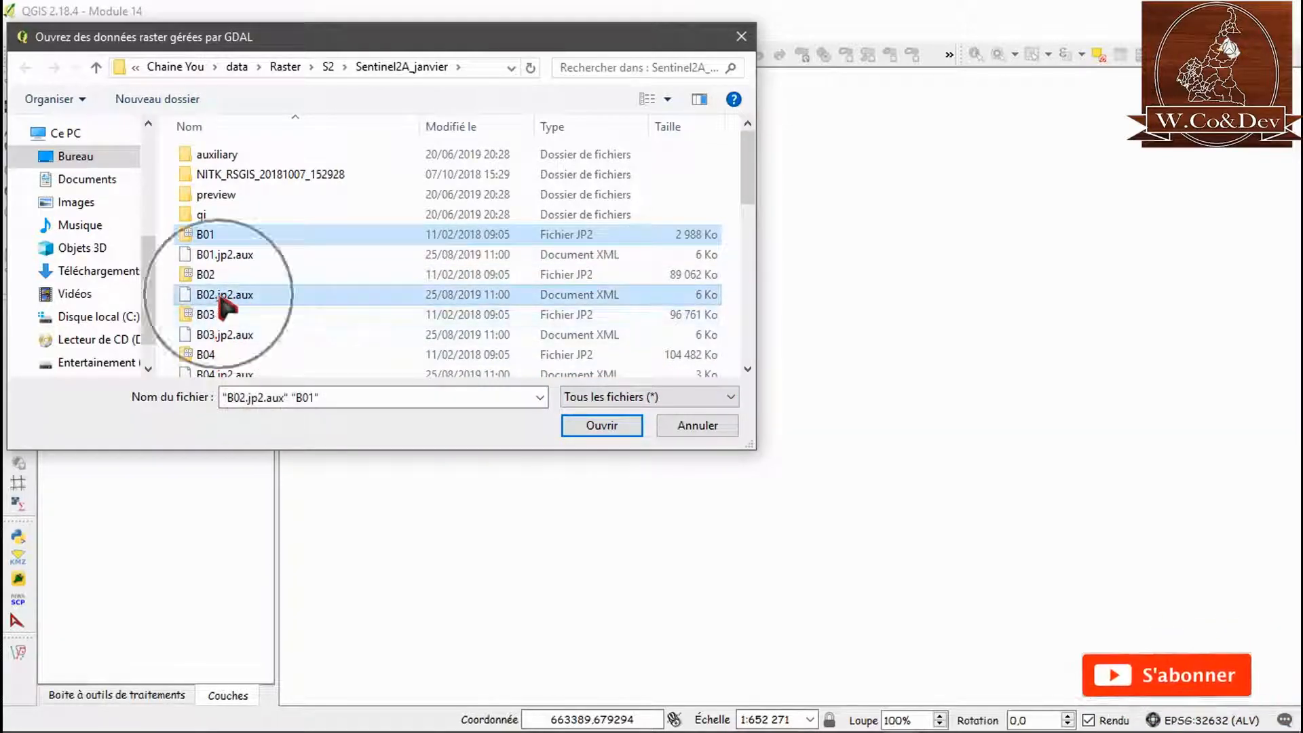
{"action": "scroll", "coordinate": [239, 328], "scroll_direction": "down", "scroll_amount": 2}
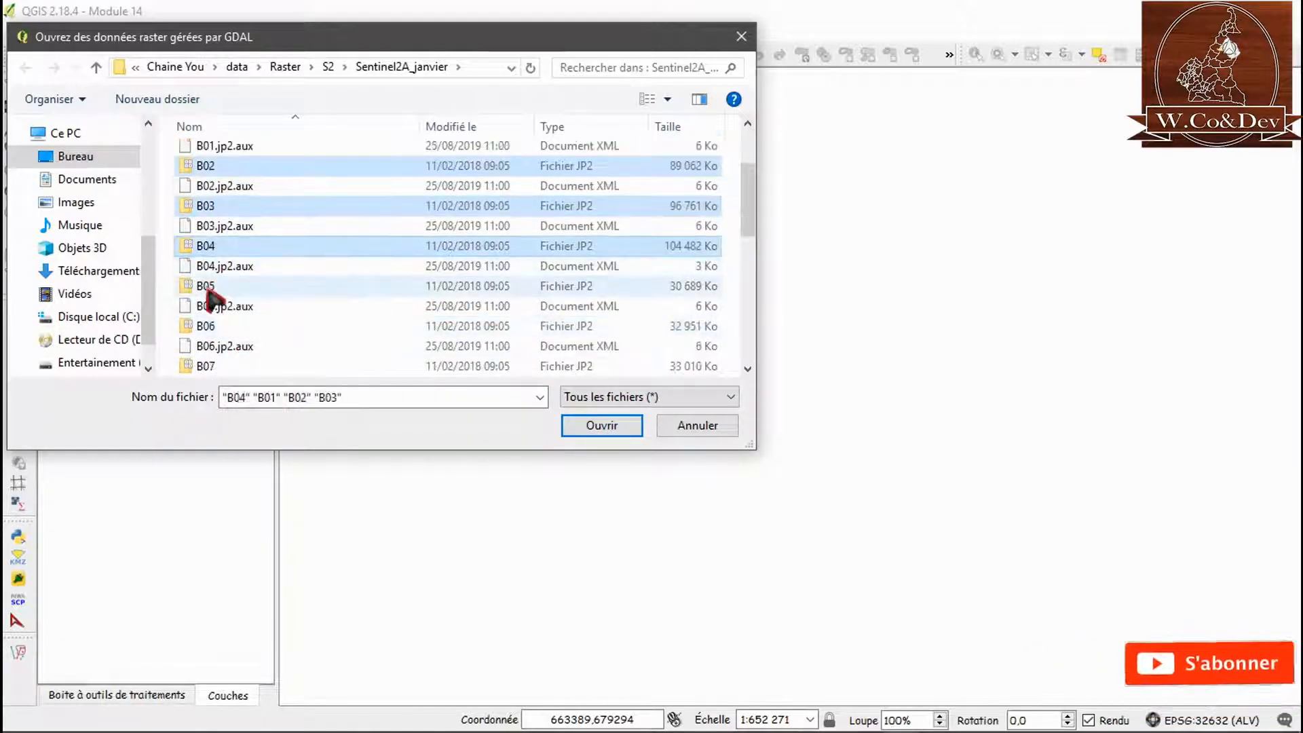
{"action": "left_click", "coordinate": [207, 286], "text": "ctrl"}
{"action": "left_click", "coordinate": [212, 329], "text": "ctrl"}
{"action": "scroll", "coordinate": [244, 315], "scroll_direction": "down", "scroll_amount": 1}
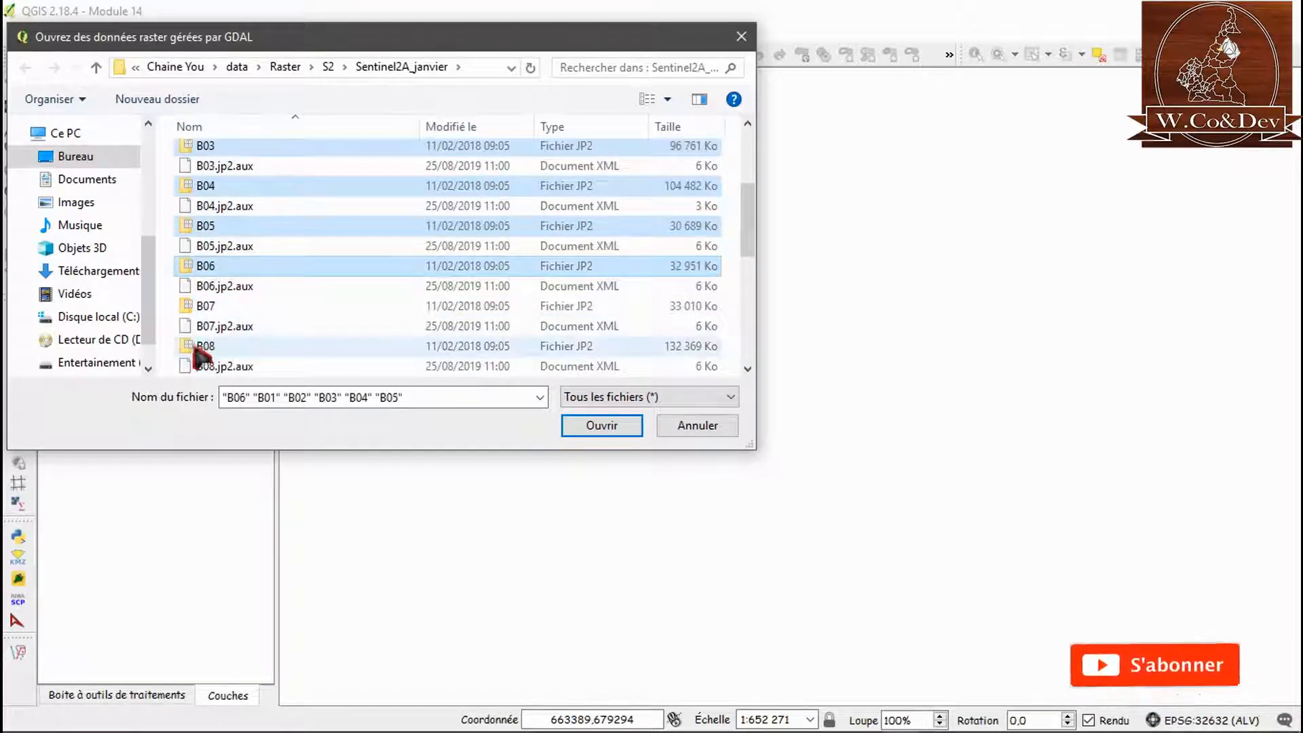
{"action": "left_click", "coordinate": [206, 308], "text": "ctrl"}
{"action": "left_click", "coordinate": [203, 347], "text": "ctrl"}
{"action": "scroll", "coordinate": [271, 319], "scroll_direction": "down", "scroll_amount": 3}
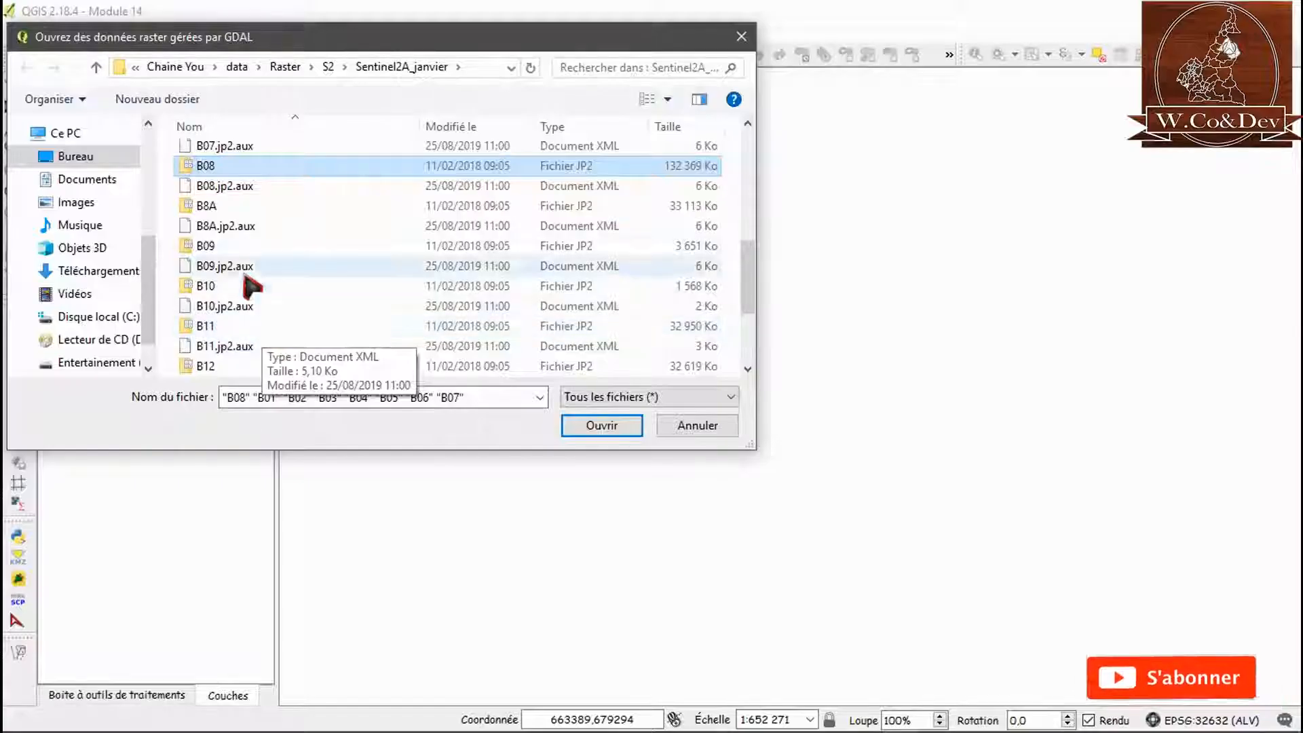
{"action": "left_click", "coordinate": [217, 206], "text": "ctrl"}
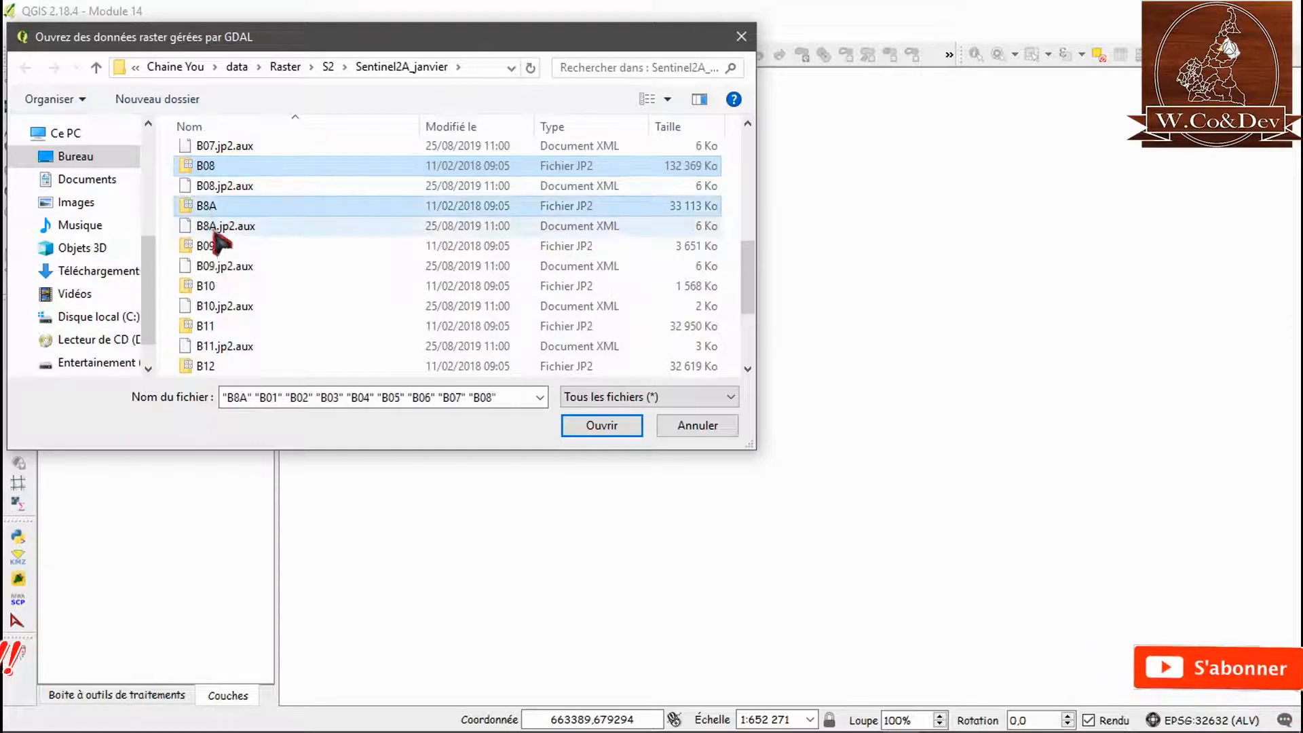
{"action": "left_click", "coordinate": [210, 246], "text": "ctrl"}
{"action": "left_click", "coordinate": [207, 286], "text": "ctrl"}
{"action": "left_click", "coordinate": [206, 325], "text": "ctrl"}
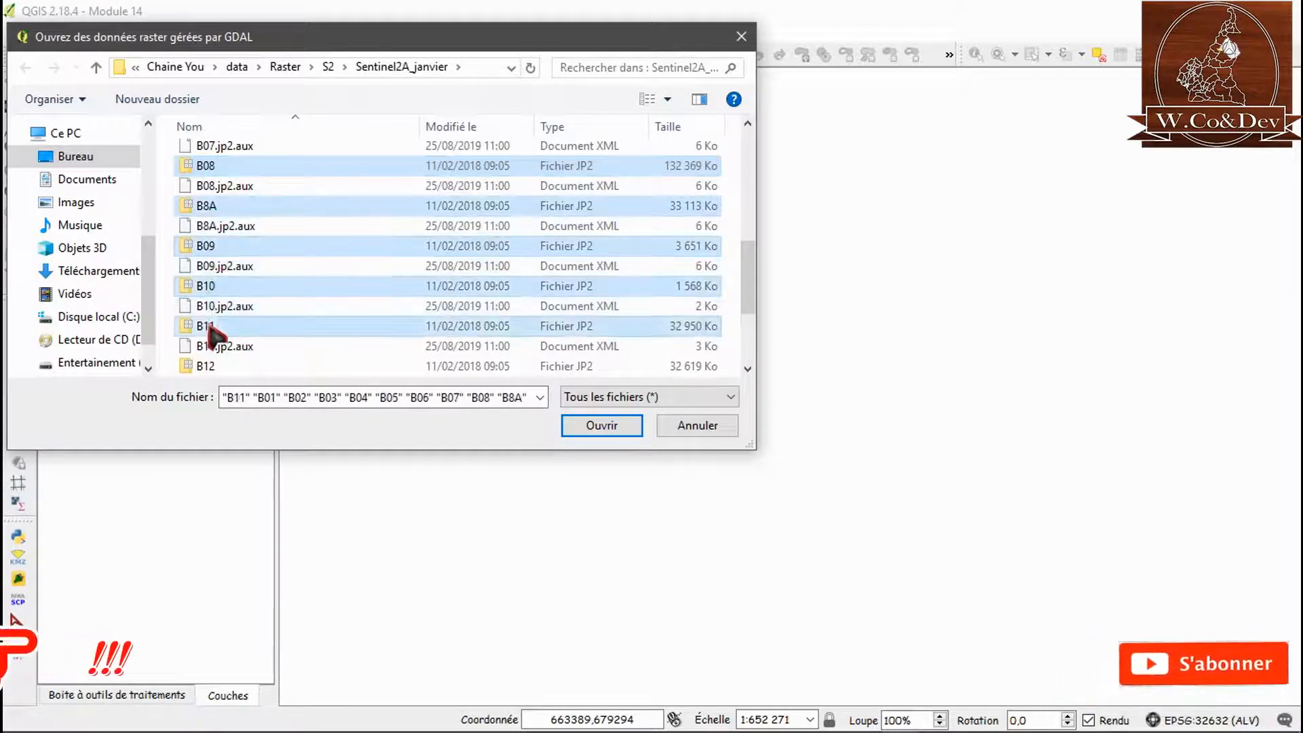
{"action": "left_click", "coordinate": [210, 366], "text": "ctrl"}
{"action": "scroll", "coordinate": [262, 332], "scroll_direction": "down", "scroll_amount": 2}
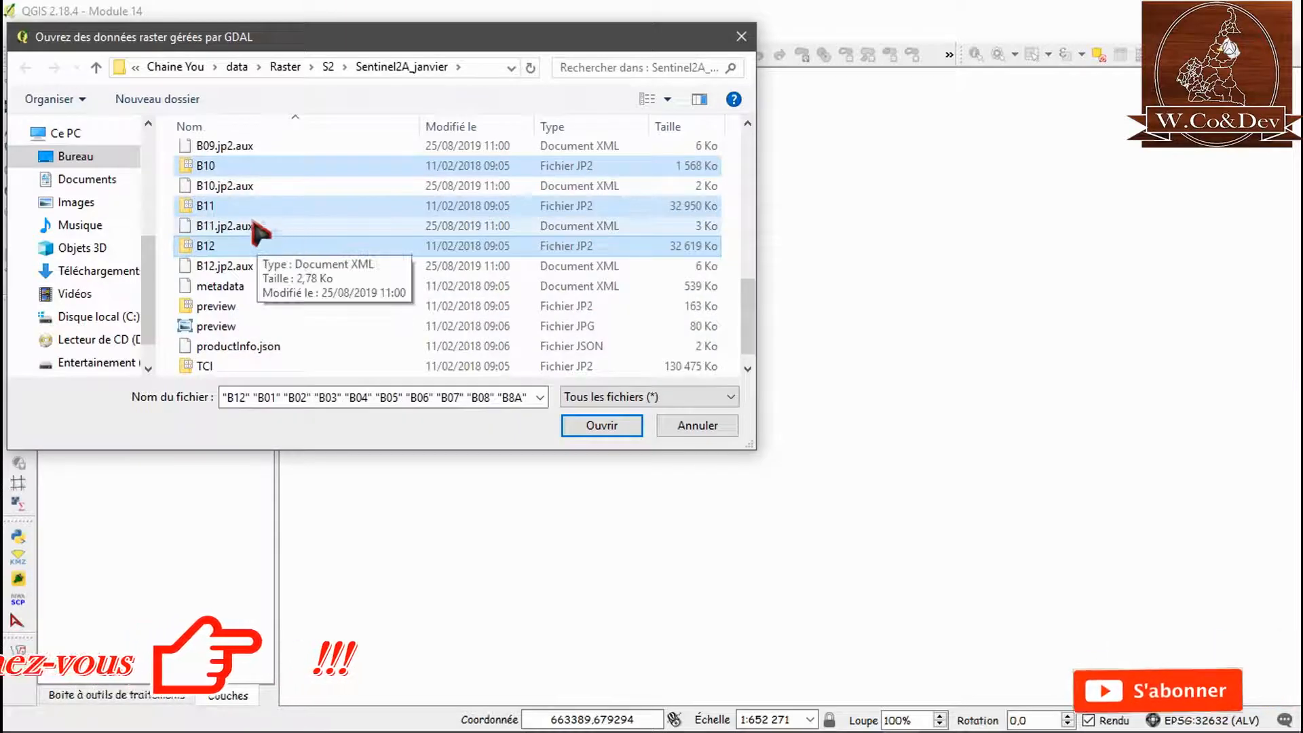
{"action": "left_click", "coordinate": [598, 426]}
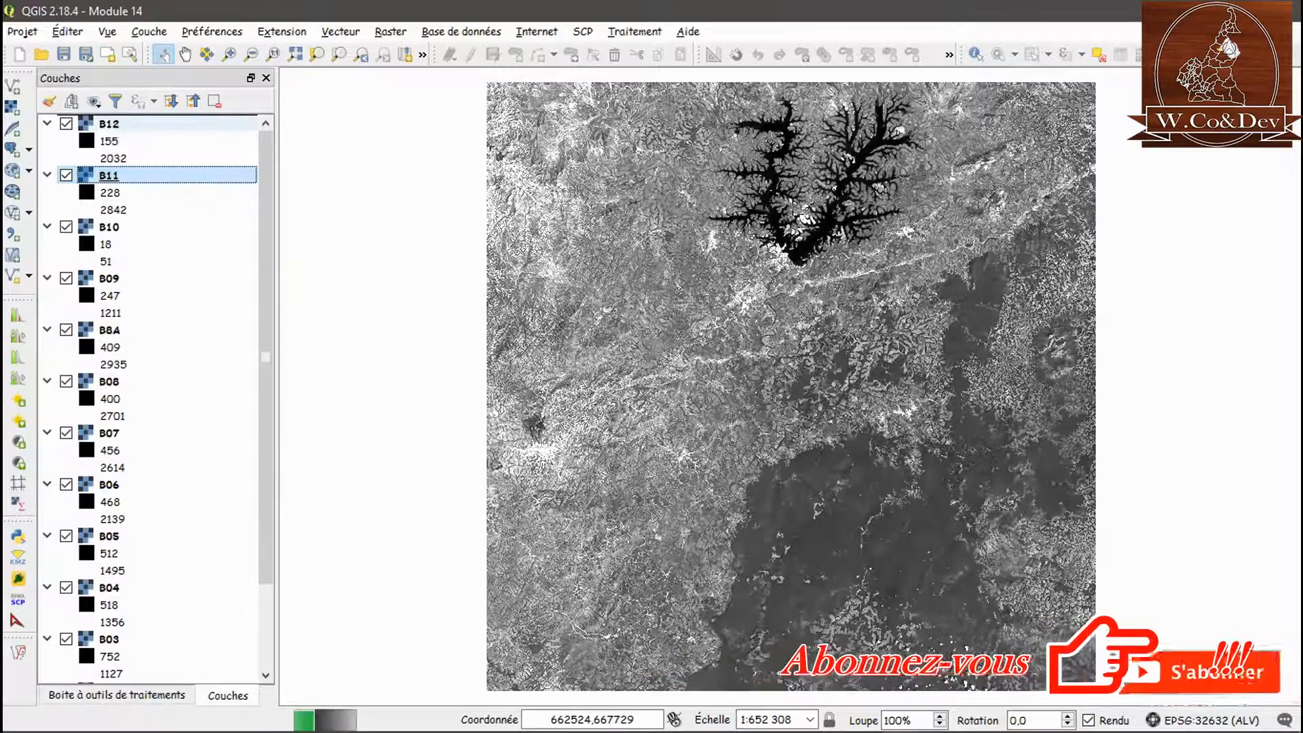
- Move B11, B10 and B09 above B12 in the layer list so they run in ascending order, and collapse their legends
{"action": "left_click_drag", "start_coordinate": [117, 131], "coordinate": [58, 135]}
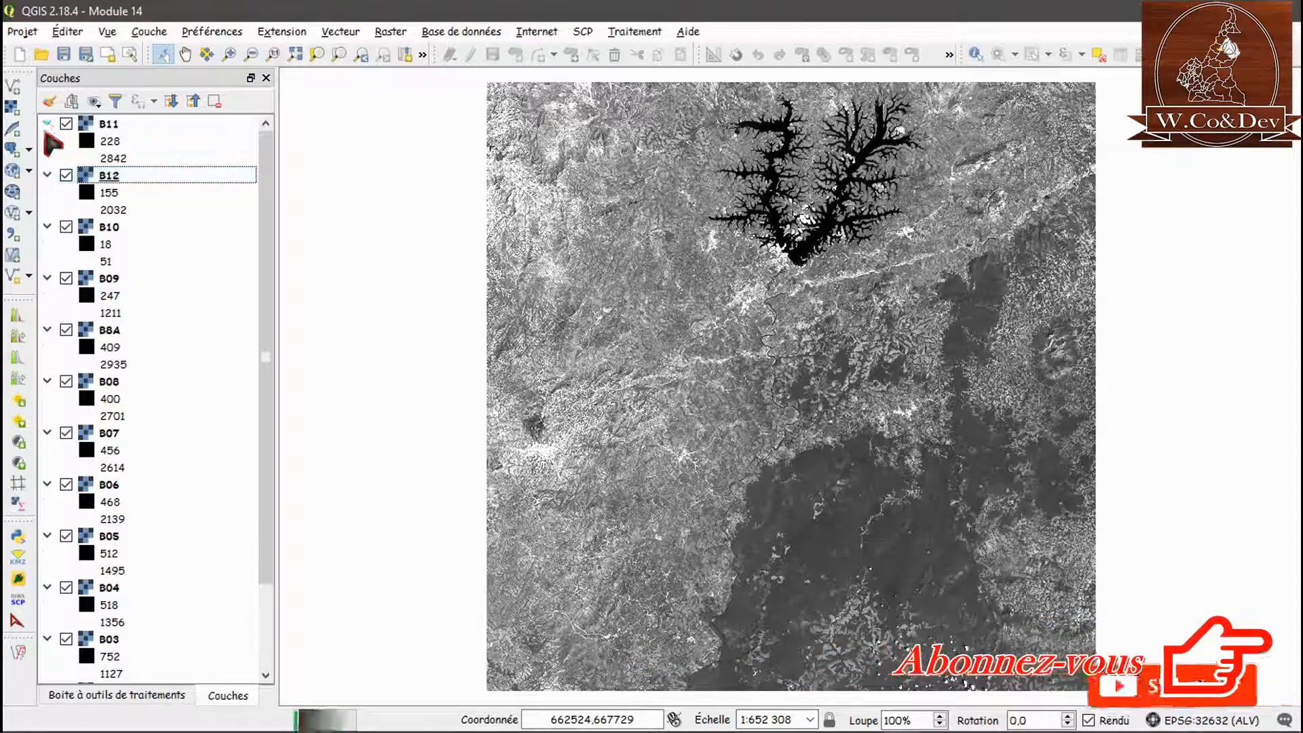
{"action": "left_click", "coordinate": [47, 125]}
{"action": "left_click", "coordinate": [47, 141]}
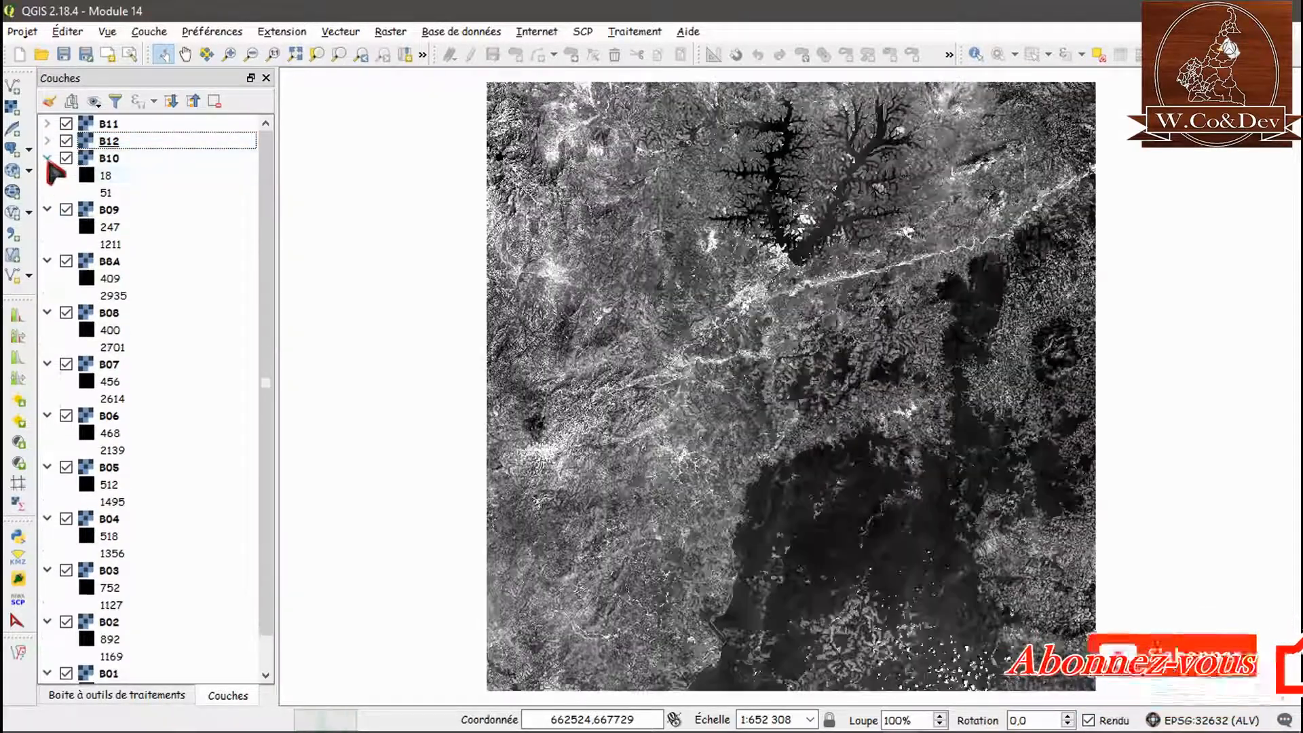
{"action": "left_click", "coordinate": [46, 158]}
{"action": "left_click_drag", "start_coordinate": [93, 159], "coordinate": [94, 125]}
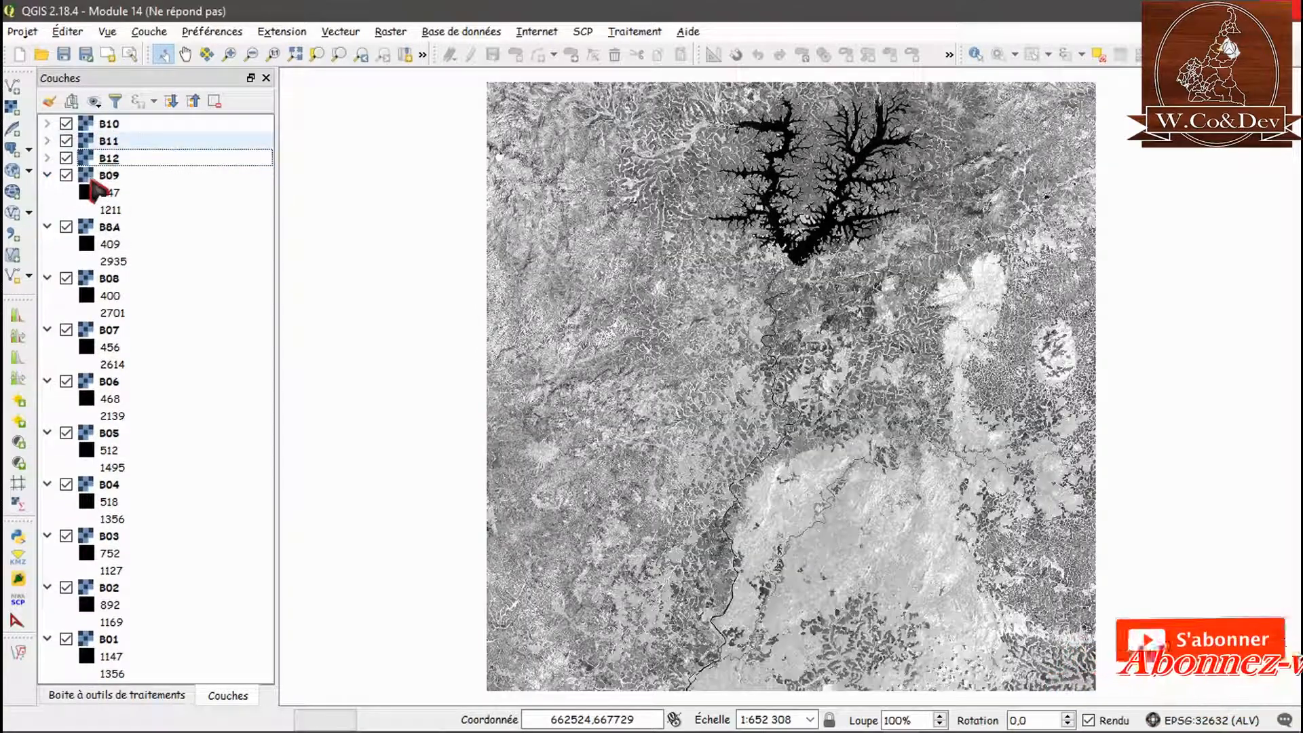
{"action": "left_click", "coordinate": [47, 175]}
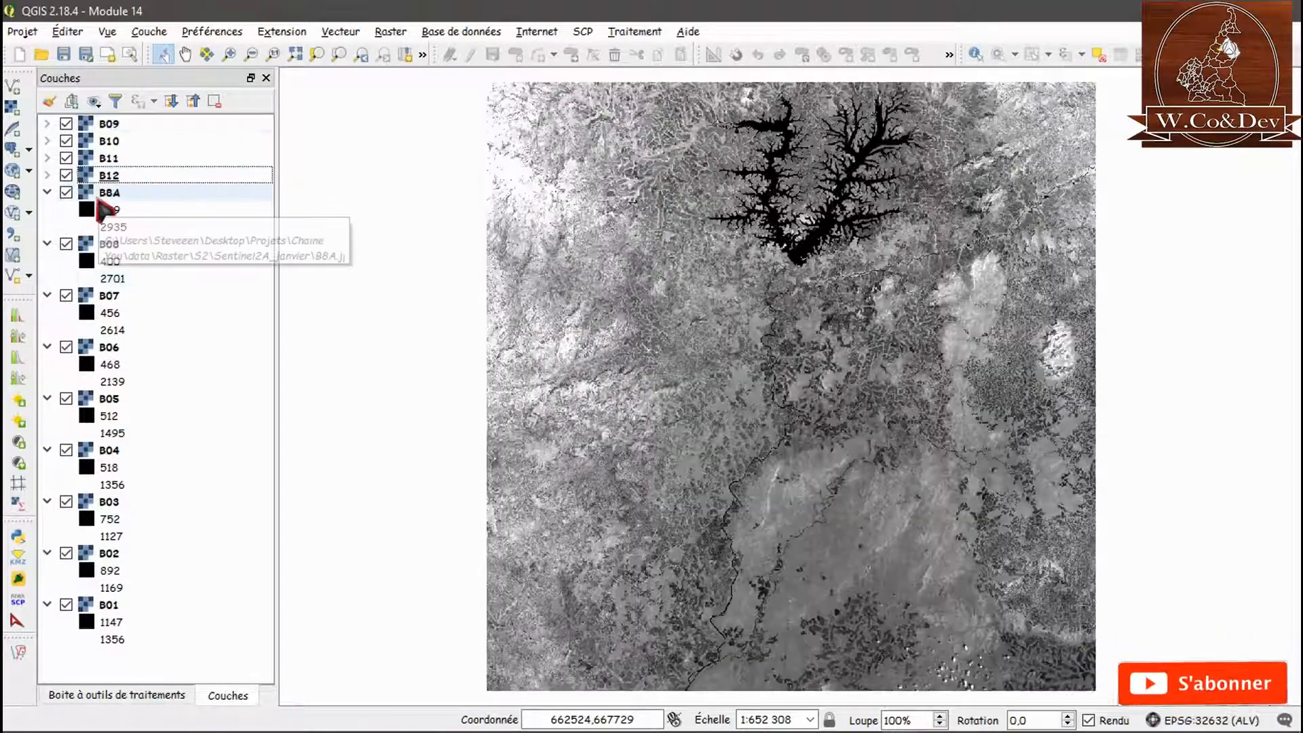
{"action": "left_click_drag", "start_coordinate": [107, 177], "coordinate": [112, 126]}
- Move B8A, B08, B07 and B06 above B09 in ascending band order and collapse their legends
{"action": "left_click_drag", "start_coordinate": [109, 224], "coordinate": [107, 139]}
{"action": "left_click_drag", "start_coordinate": [109, 262], "coordinate": [112, 121]}
{"action": "left_click_drag", "start_coordinate": [109, 315], "coordinate": [110, 118]}
{"action": "left_click_drag", "start_coordinate": [111, 365], "coordinate": [115, 122]}
{"action": "left_click", "coordinate": [47, 123]}
{"action": "left_click", "coordinate": [47, 141]}
{"action": "left_click", "coordinate": [47, 158]}
{"action": "left_click", "coordinate": [47, 176]}
- Place B01 to B05 above B06 in ascending band order and collapse their legends
{"action": "left_click_drag", "start_coordinate": [111, 277], "coordinate": [101, 121]}
{"action": "left_click_drag", "start_coordinate": [111, 331], "coordinate": [119, 121]}
{"action": "left_click_drag", "start_coordinate": [111, 381], "coordinate": [111, 120]}
{"action": "left_click_drag", "start_coordinate": [106, 432], "coordinate": [122, 122]}
{"action": "left_click", "coordinate": [47, 123]}
{"action": "left_click", "coordinate": [47, 140]}
{"action": "left_click", "coordinate": [47, 158]}
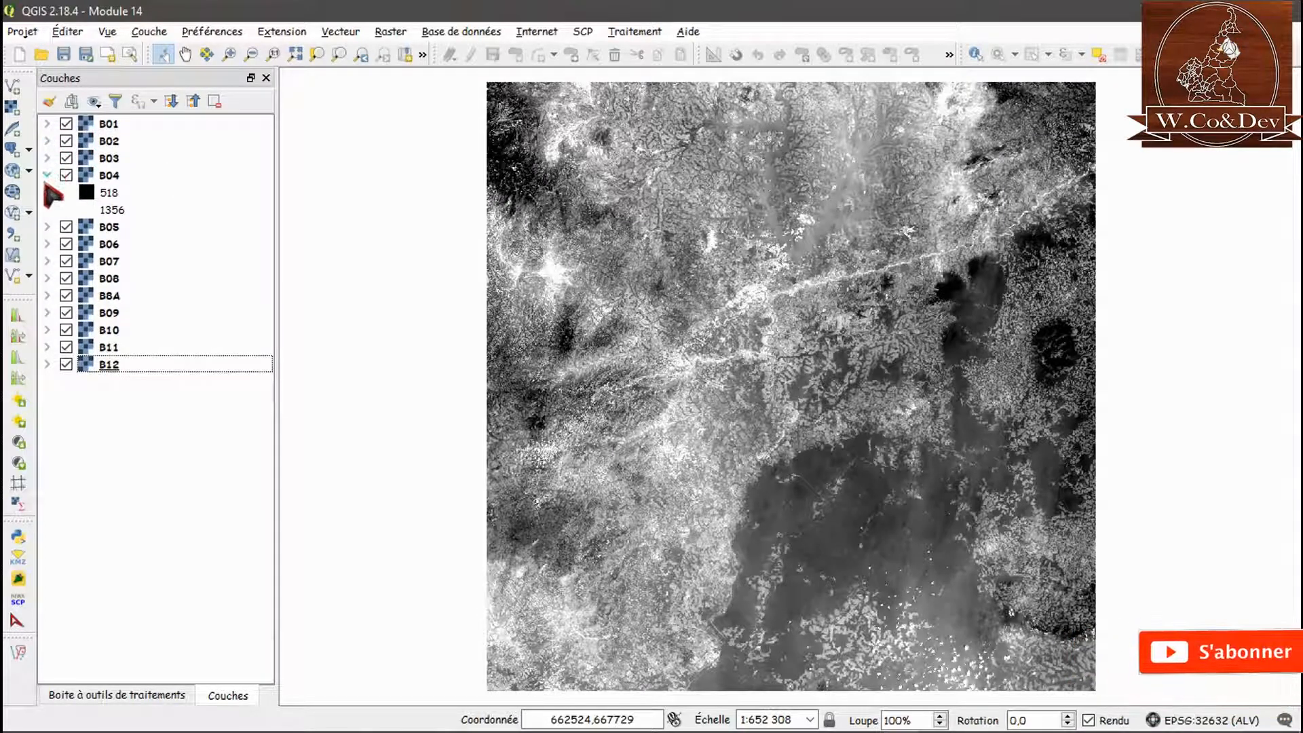
{"action": "left_click", "coordinate": [47, 175]}
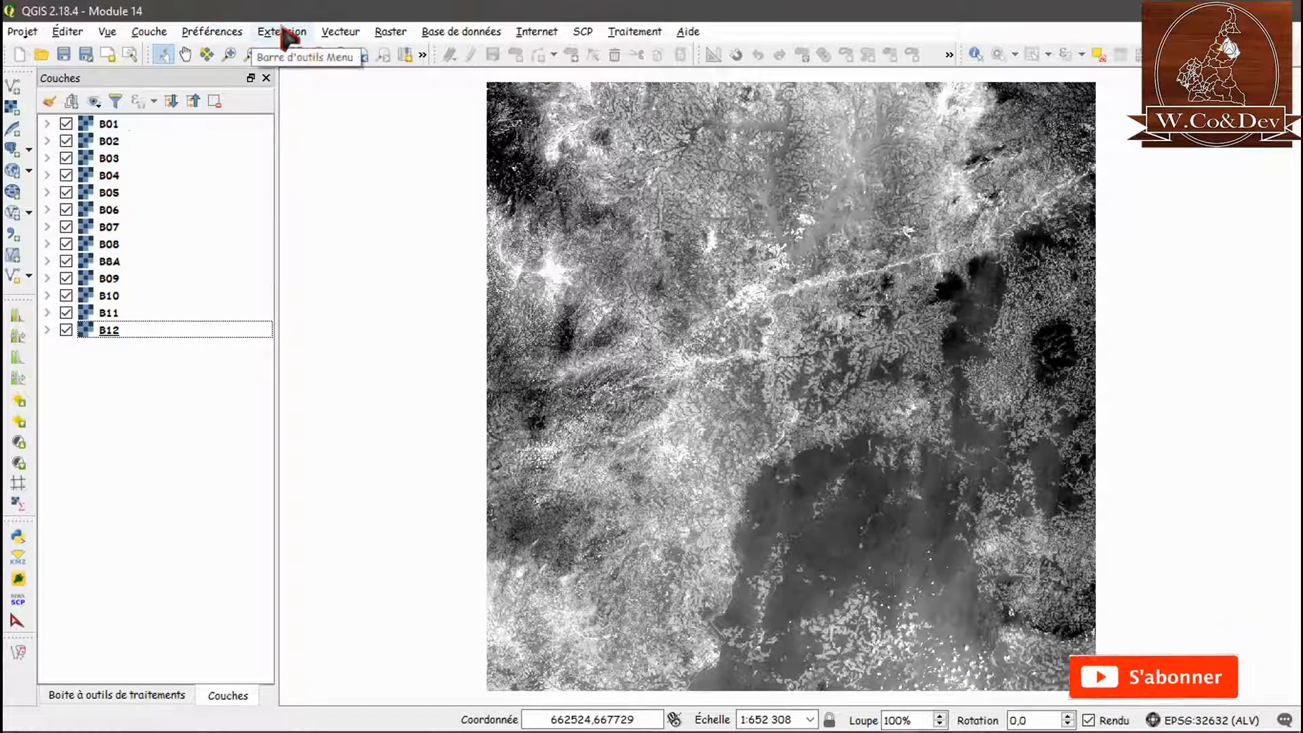
- Start building a virtual raster (VRT catalogue) with the visible rasters as input
{"action": "left_click", "coordinate": [391, 33]}
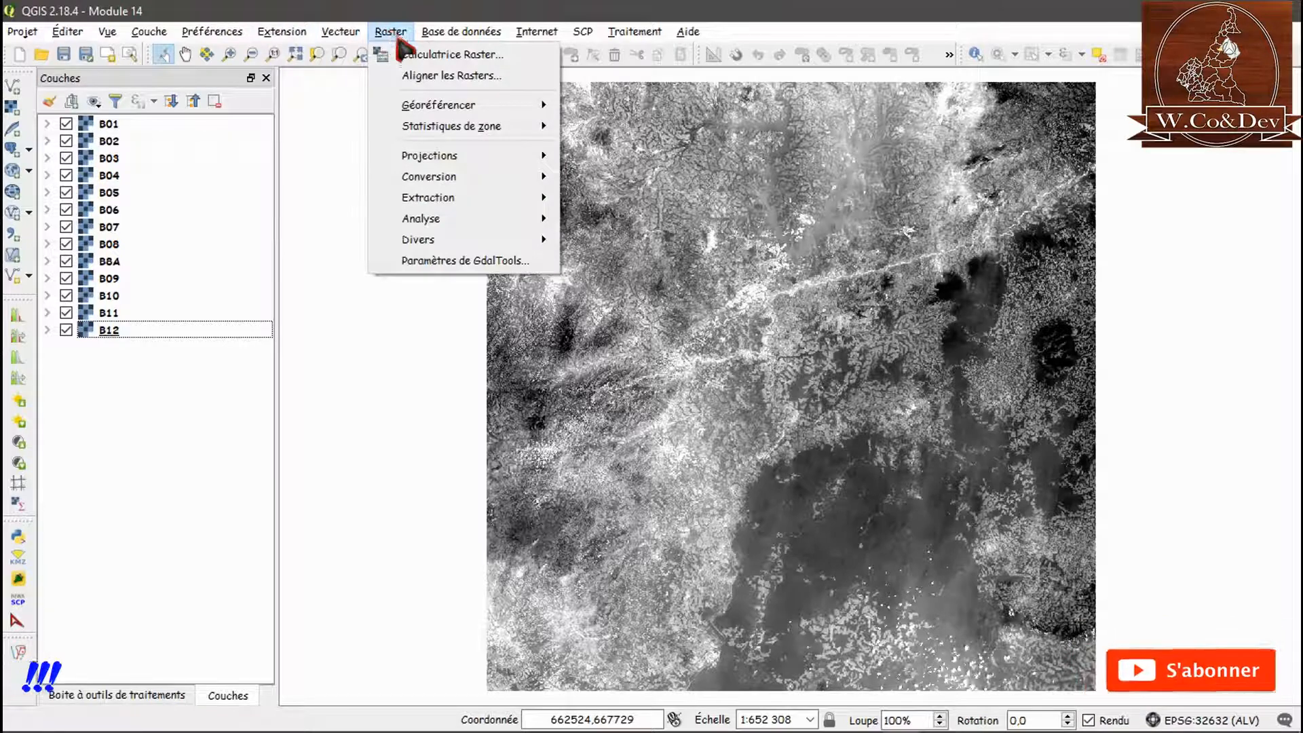
{"action": "mouse_move", "coordinate": [526, 248]}
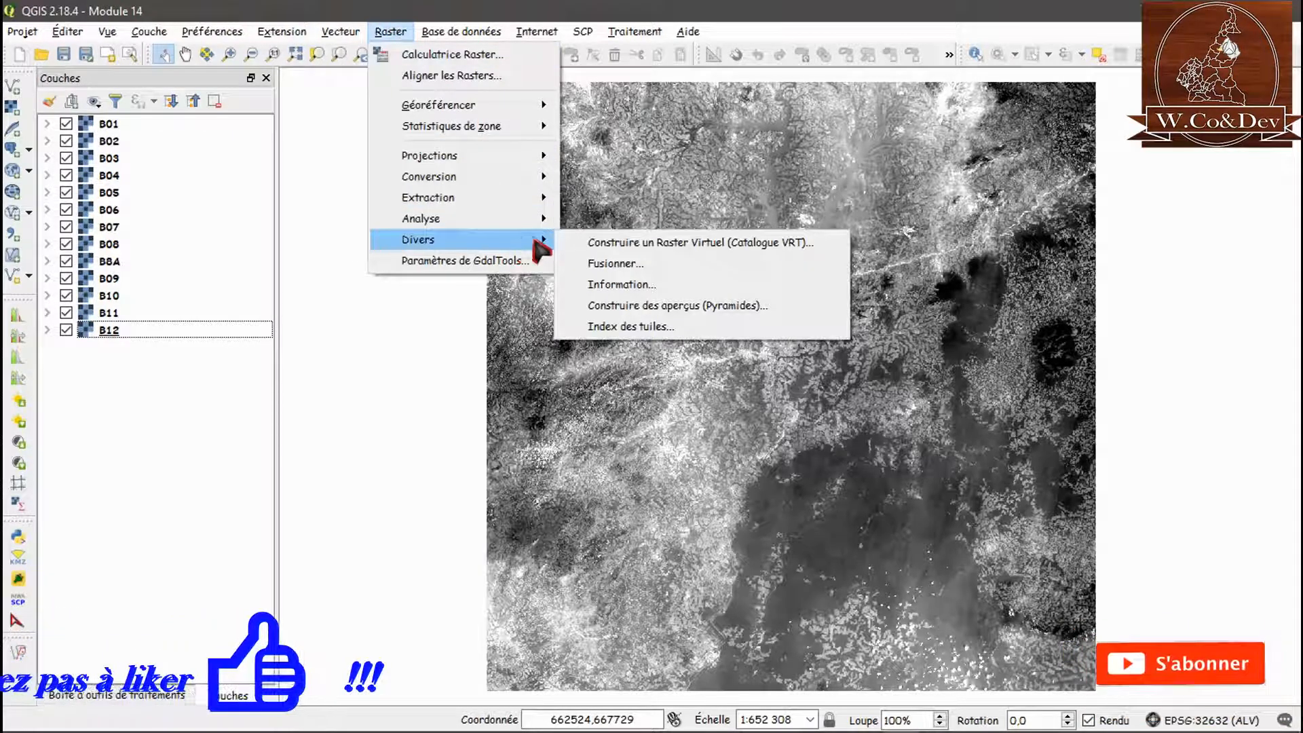
{"action": "left_click", "coordinate": [596, 251]}
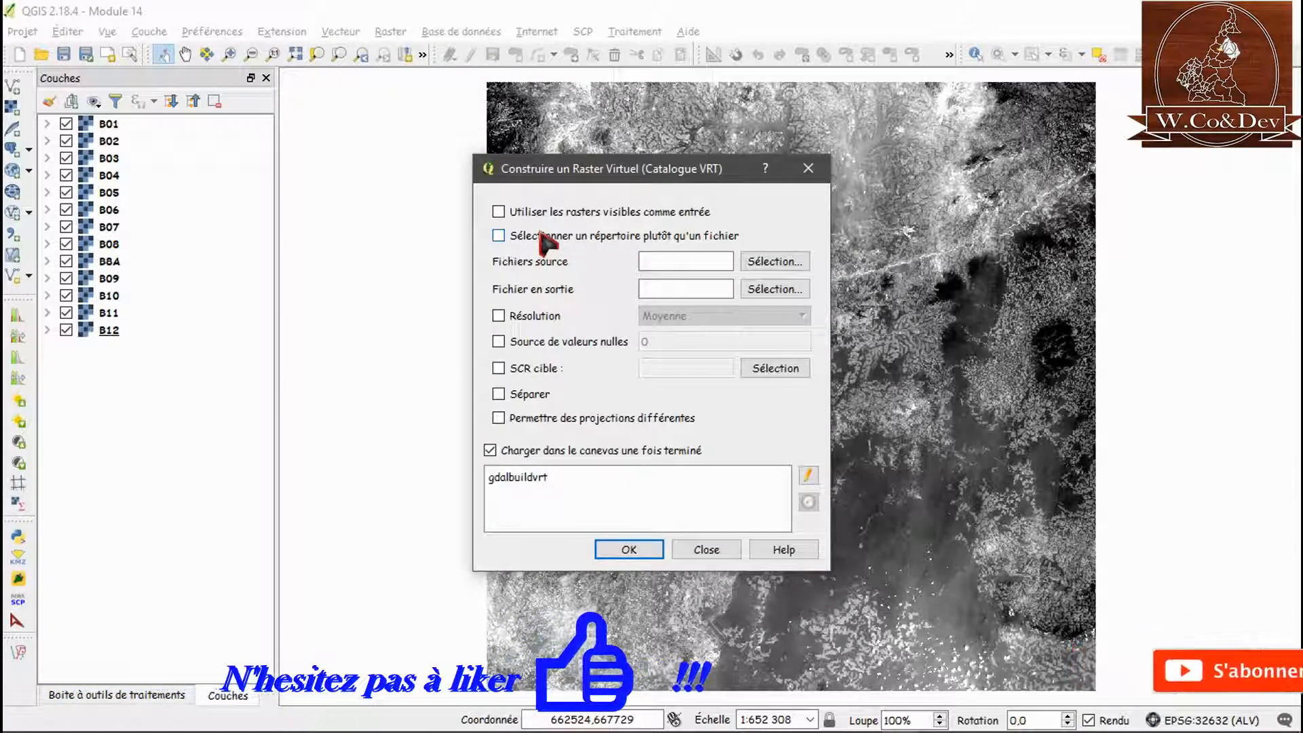
{"action": "left_click", "coordinate": [499, 212]}
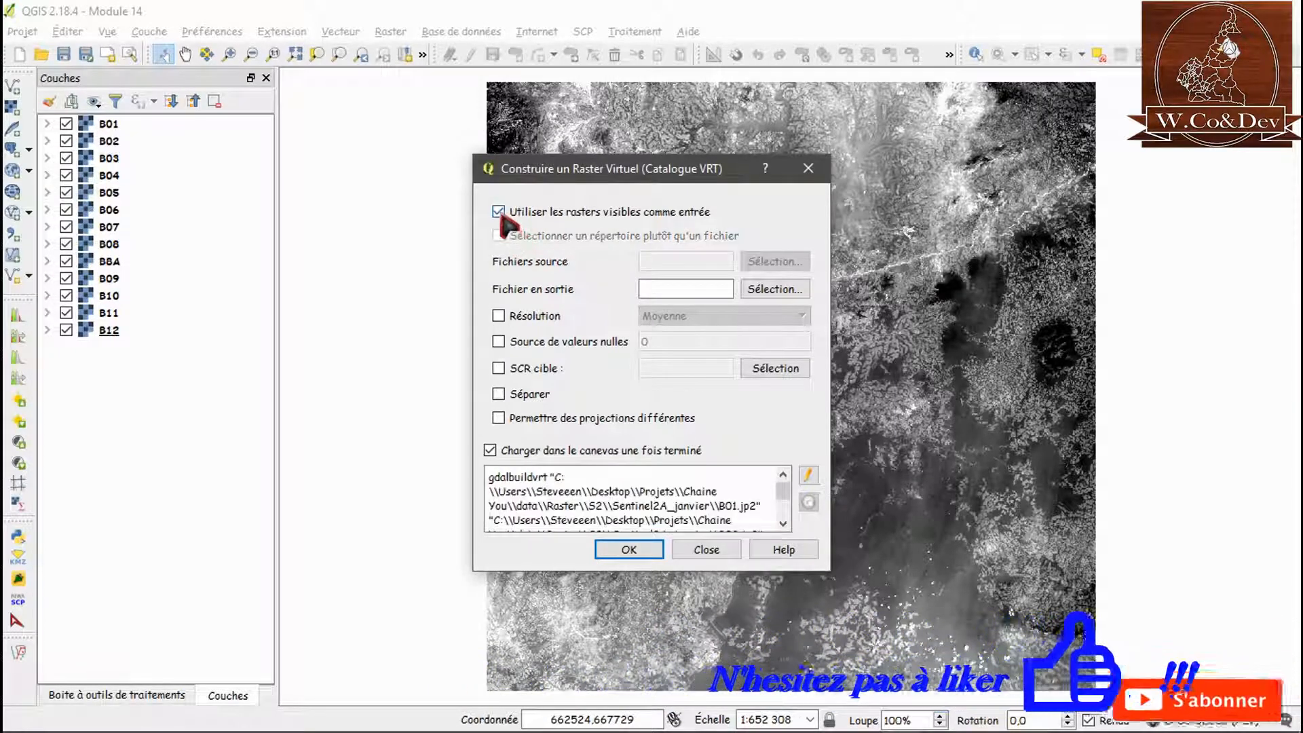
- Examine the generated gdalbuildvrt command to check the order of the input bands from B01 to B12
{"action": "scroll", "coordinate": [677, 501], "scroll_direction": "down", "scroll_amount": 1}
{"action": "scroll", "coordinate": [676, 501], "scroll_direction": "down", "scroll_amount": 4}
{"action": "scroll", "coordinate": [676, 501], "scroll_direction": "up", "scroll_amount": 4}
{"action": "scroll", "coordinate": [677, 501], "scroll_direction": "up", "scroll_amount": 1}
{"action": "scroll", "coordinate": [677, 501], "scroll_direction": "down", "scroll_amount": 1}
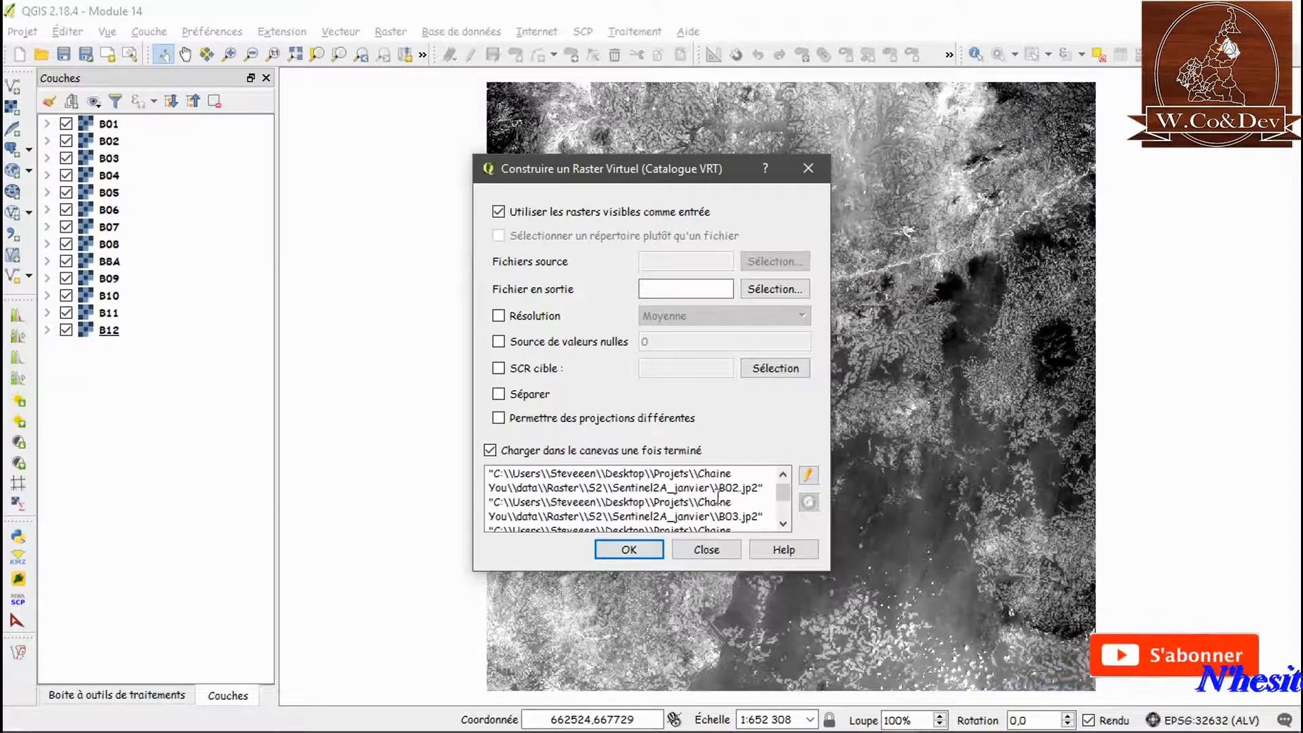
{"action": "scroll", "coordinate": [688, 505], "scroll_direction": "up", "scroll_amount": 1}
{"action": "scroll", "coordinate": [687, 504], "scroll_direction": "down", "scroll_amount": 1}
{"action": "scroll", "coordinate": [703, 500], "scroll_direction": "up", "scroll_amount": 1}
{"action": "scroll", "coordinate": [723, 515], "scroll_direction": "down", "scroll_amount": 1}
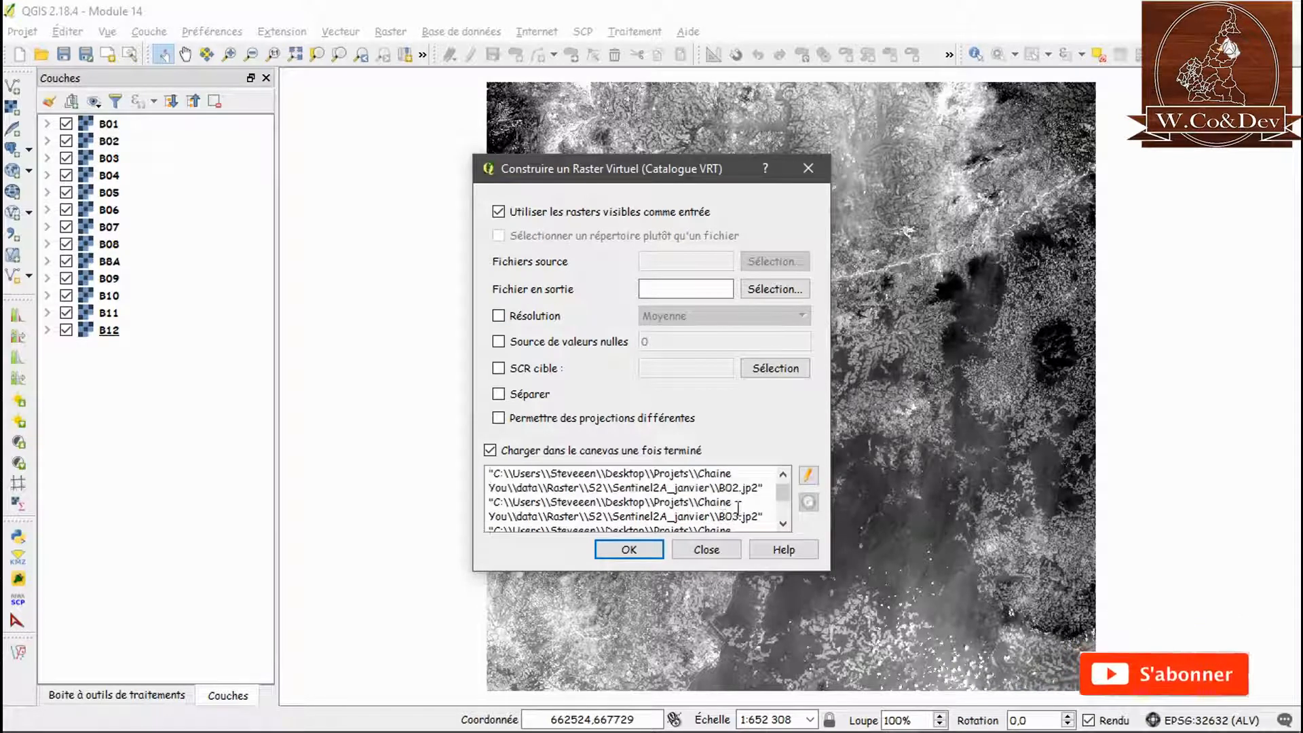
{"action": "scroll", "coordinate": [734, 517], "scroll_direction": "down", "scroll_amount": 2}
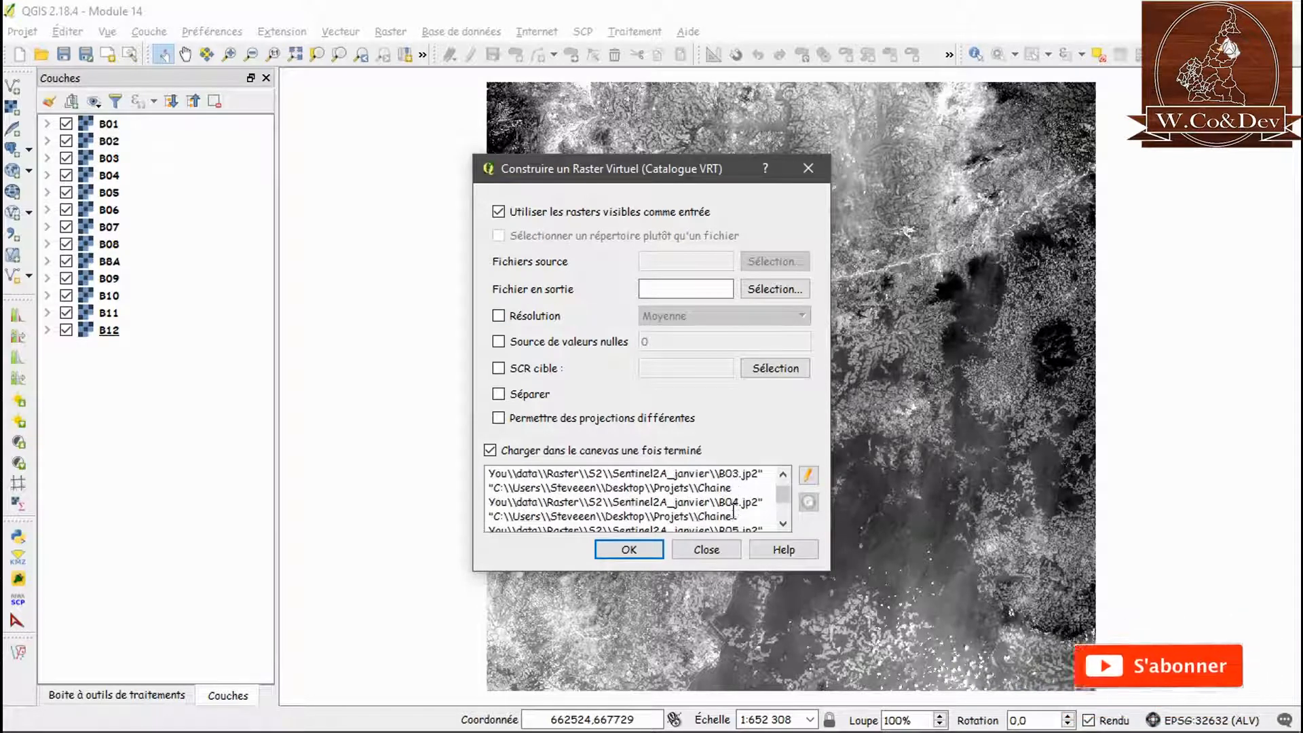
{"action": "scroll", "coordinate": [733, 513], "scroll_direction": "down", "scroll_amount": 1}
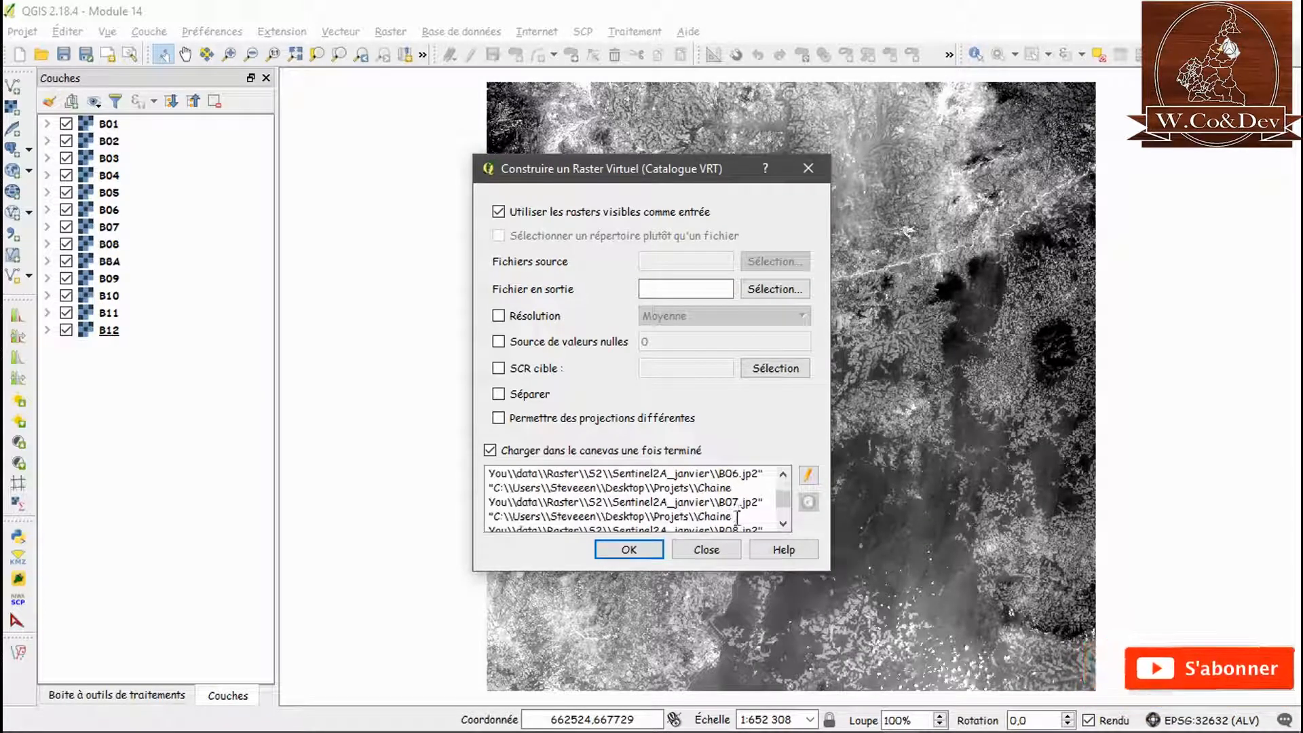
{"action": "scroll", "coordinate": [736, 517], "scroll_direction": "down", "scroll_amount": 3}
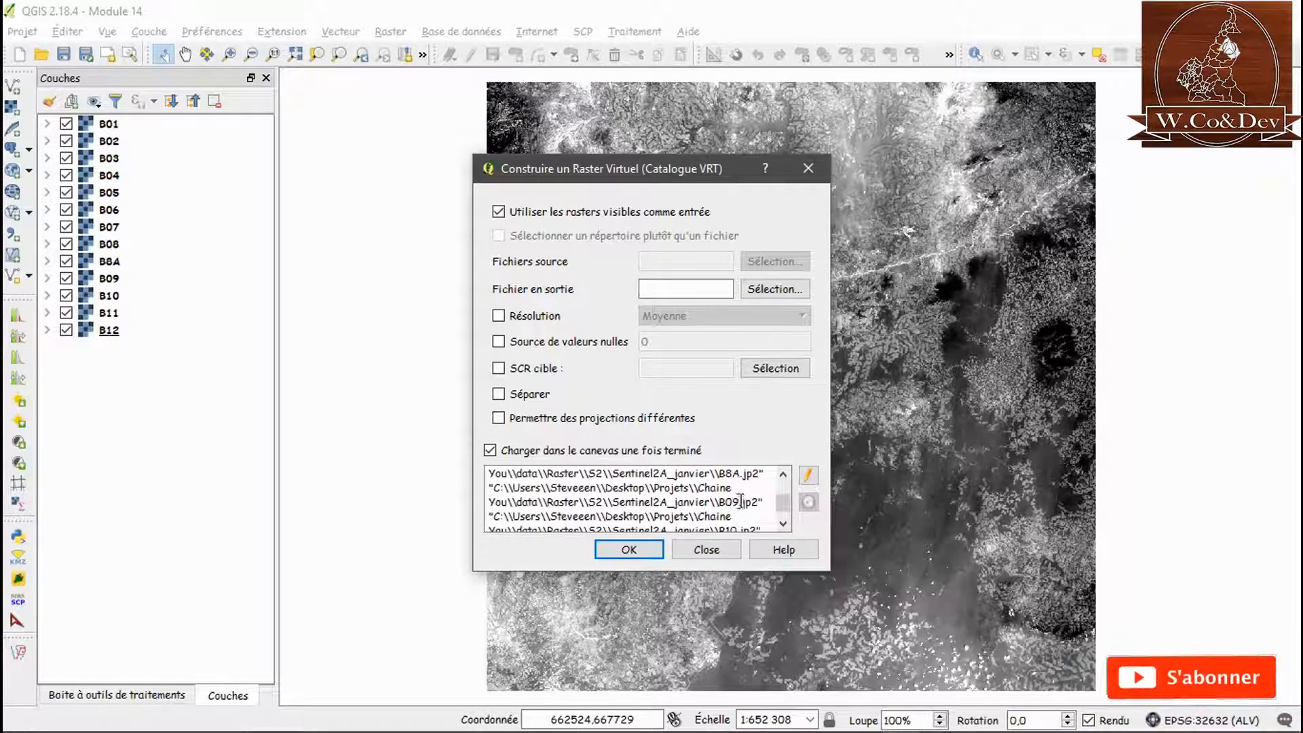
{"action": "scroll", "coordinate": [736, 504], "scroll_direction": "down", "scroll_amount": 2}
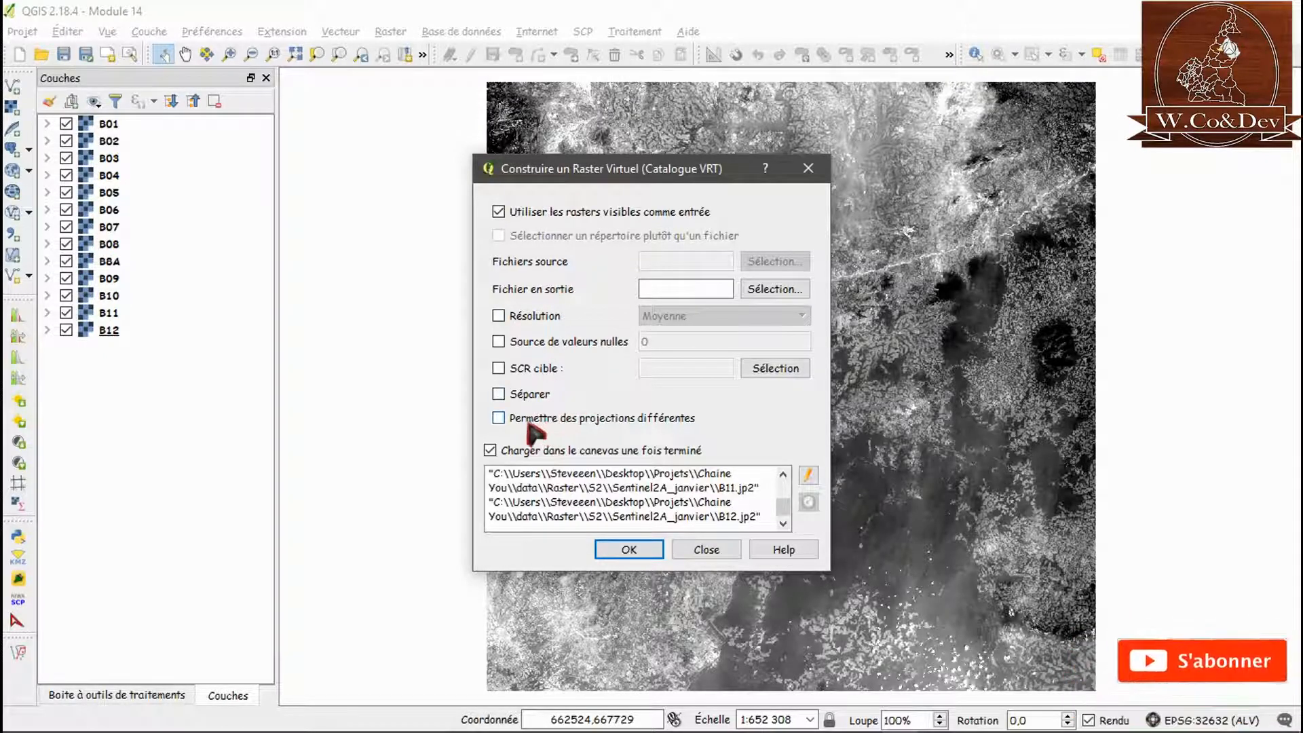
{"action": "left_click", "coordinate": [499, 394]}
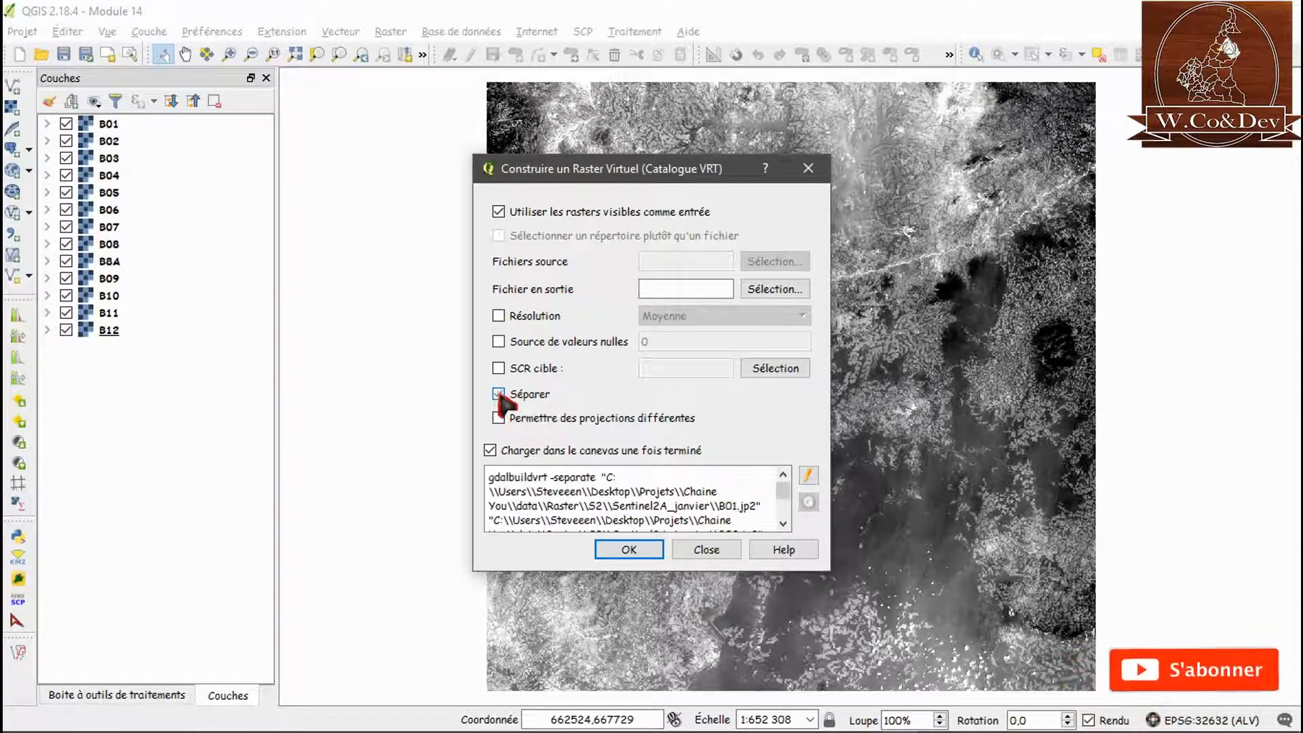
{"action": "left_click", "coordinate": [774, 290]}
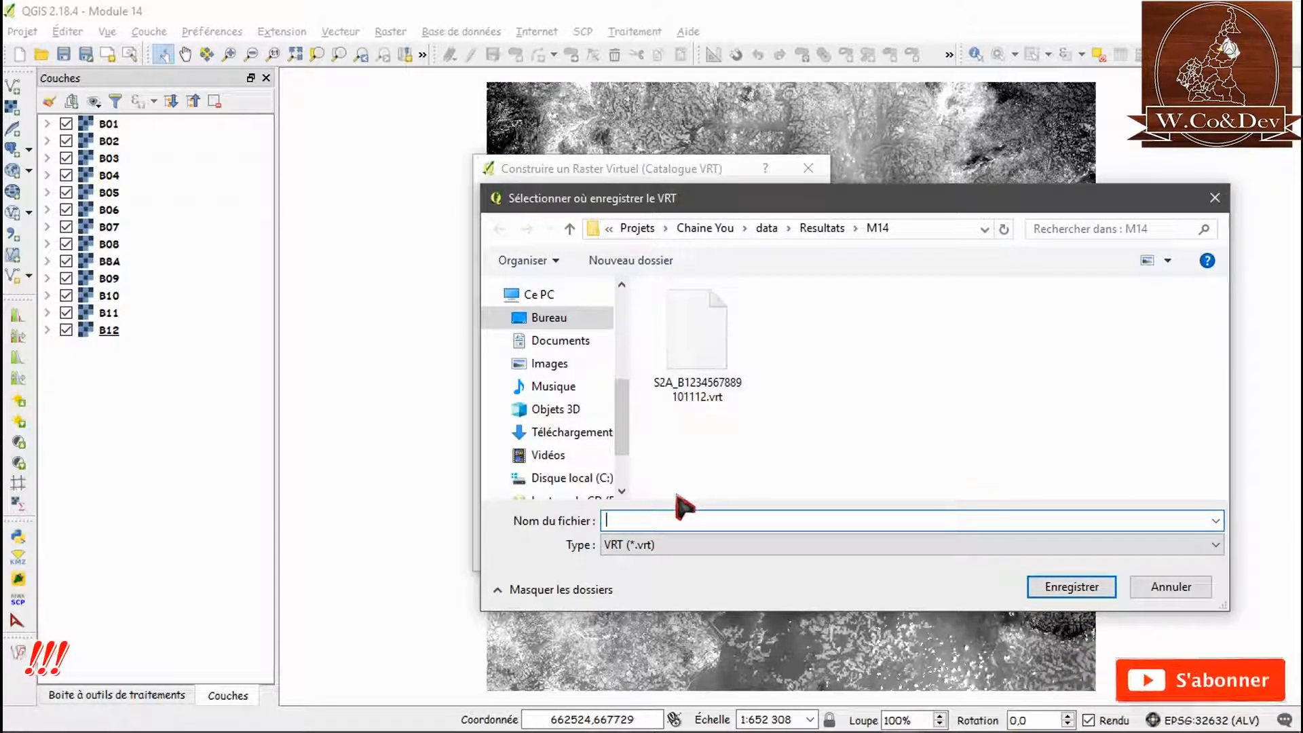
{"action": "type", "text": "S"}
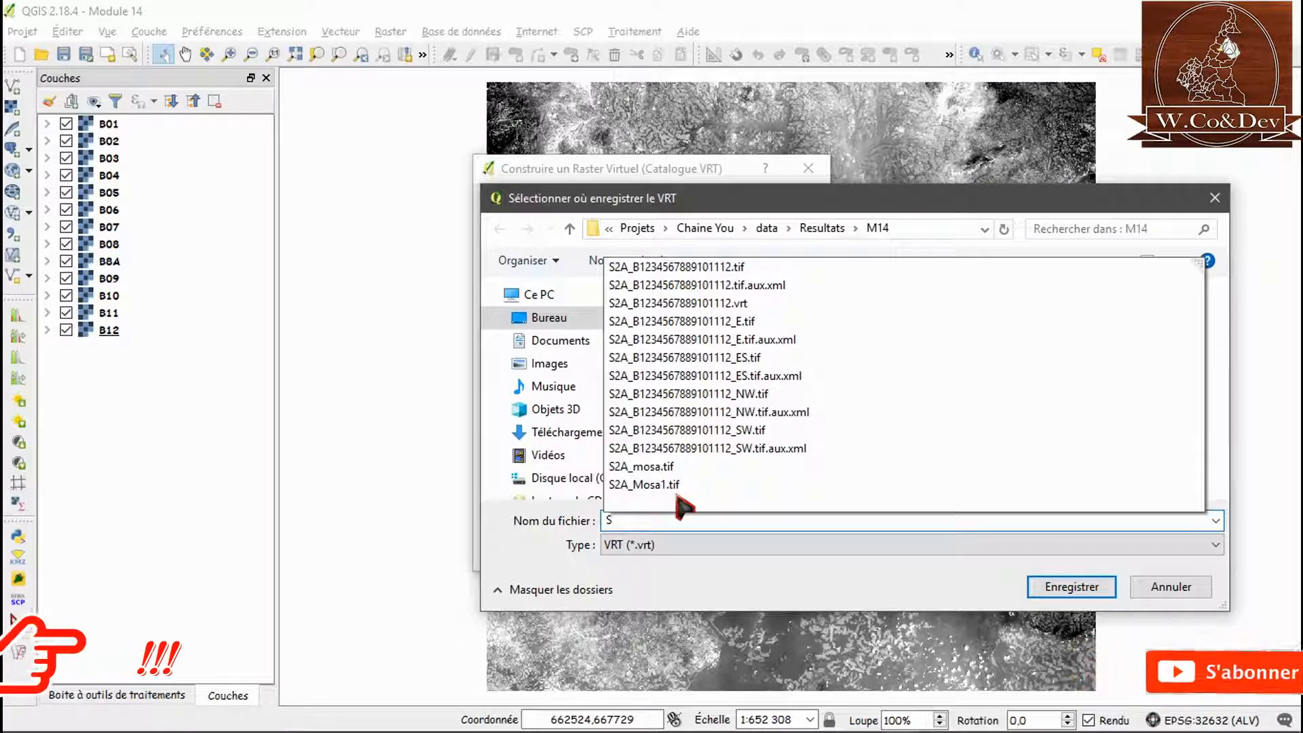
{"action": "type", "text": "2A"}
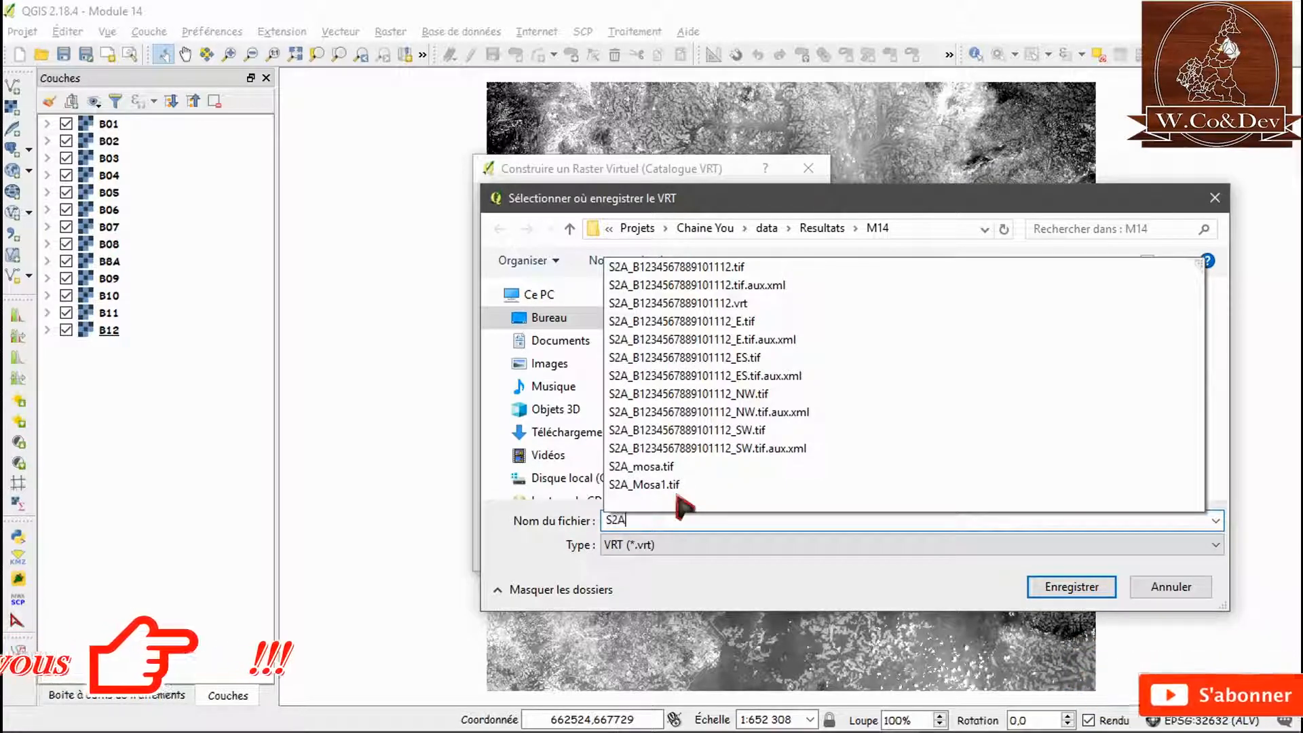
{"action": "type", "text": "_20"}
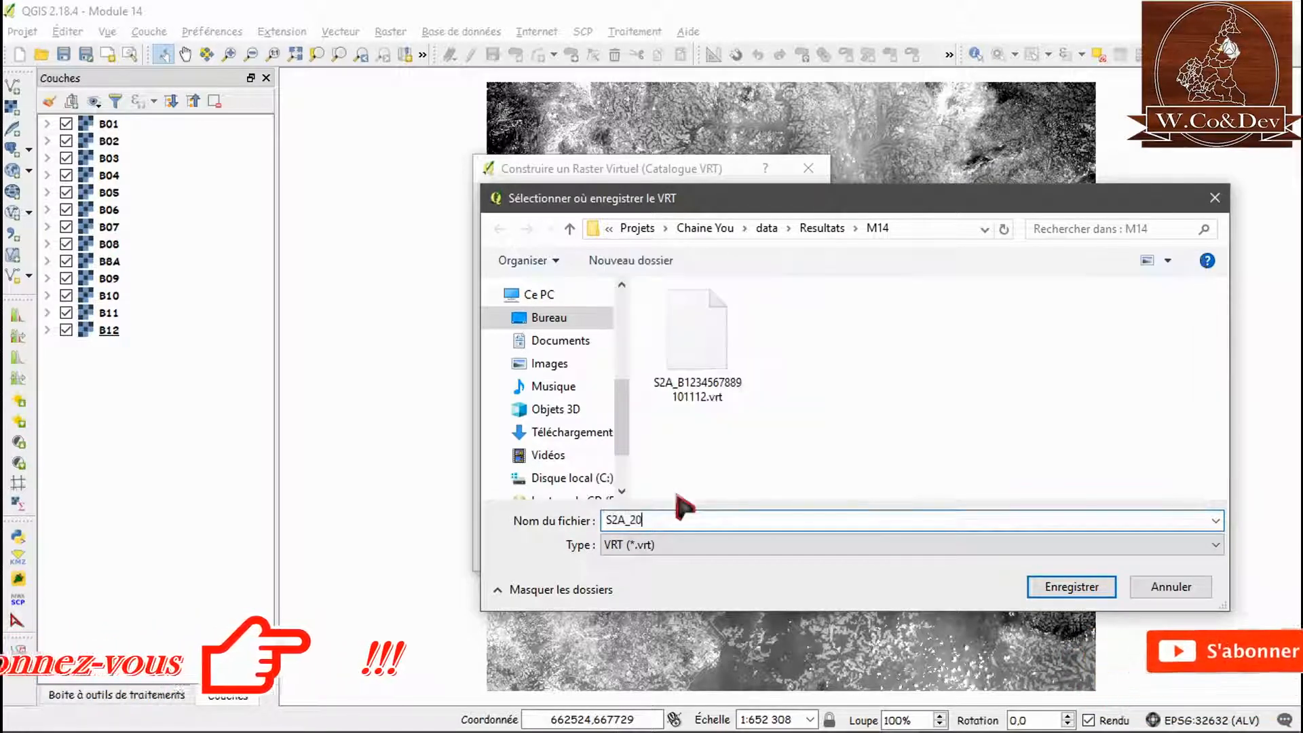
{"action": "type", "text": "15"}
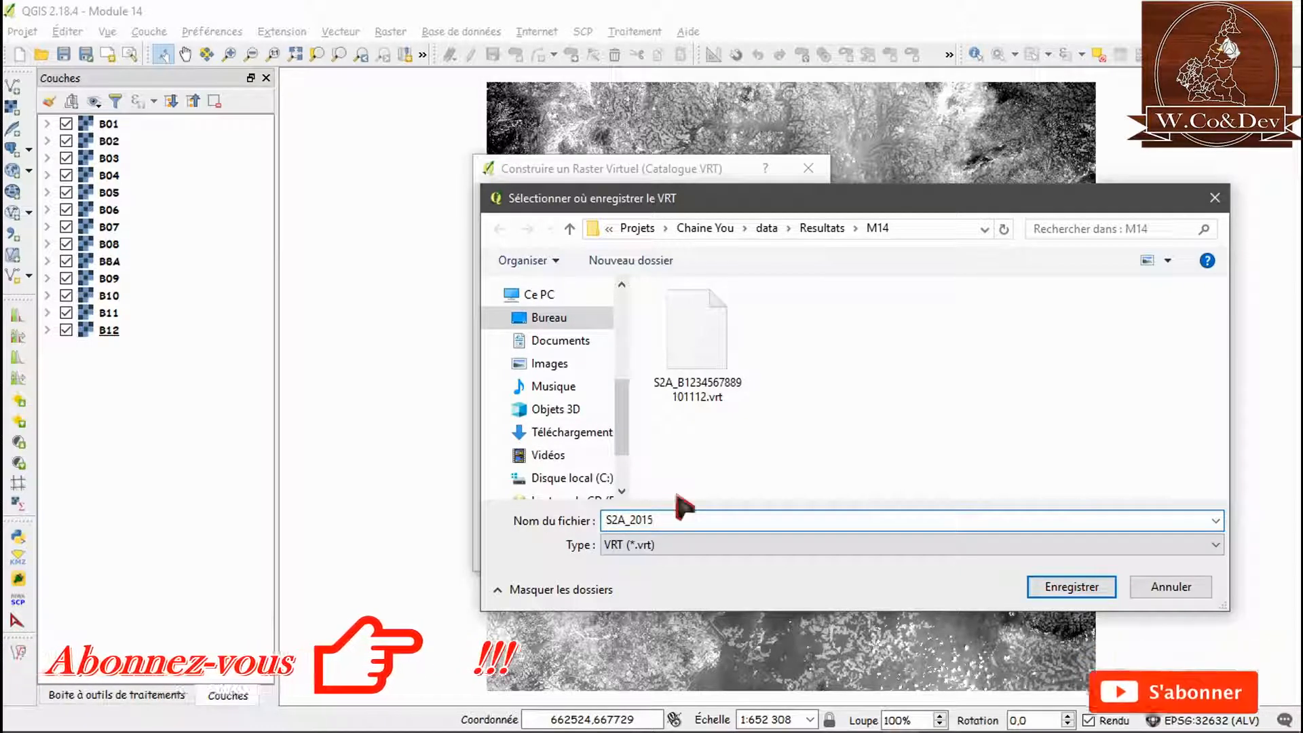
{"action": "type", "text": "_B"}
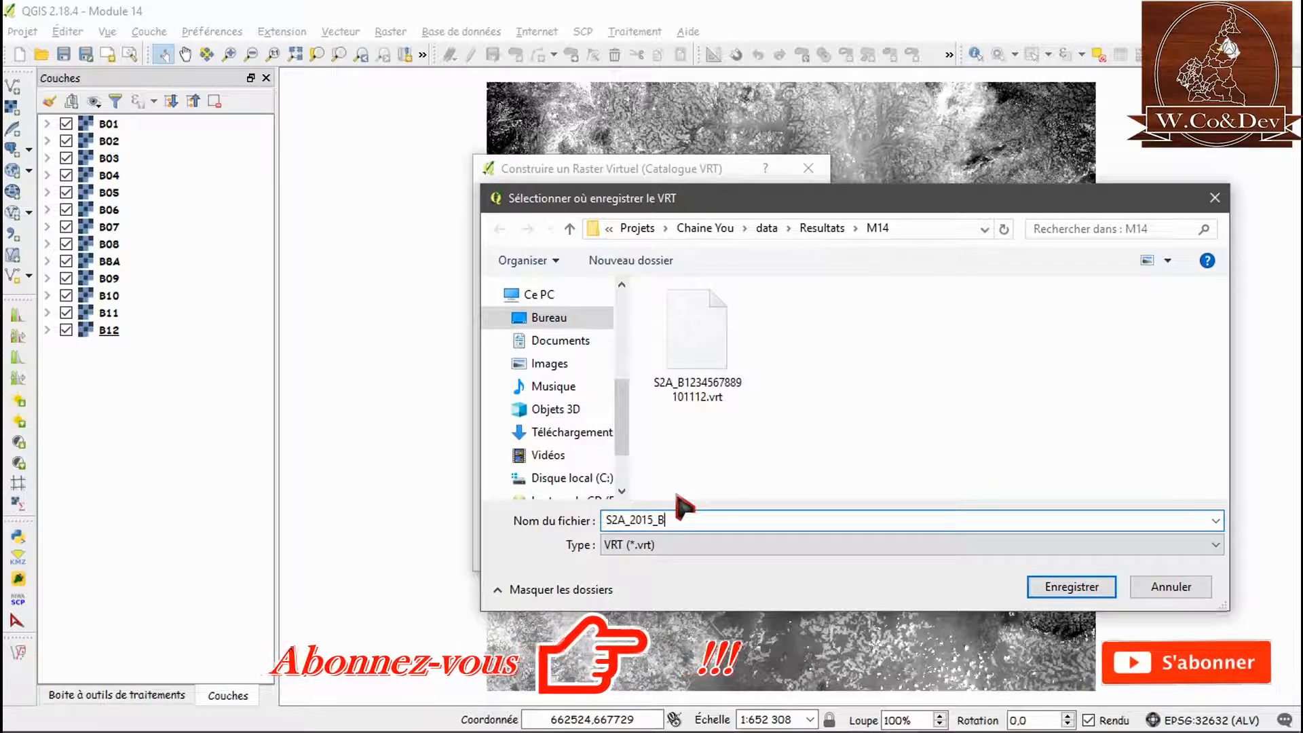
{"action": "type", "text": "1"}
{"action": "type", "text": "23"}
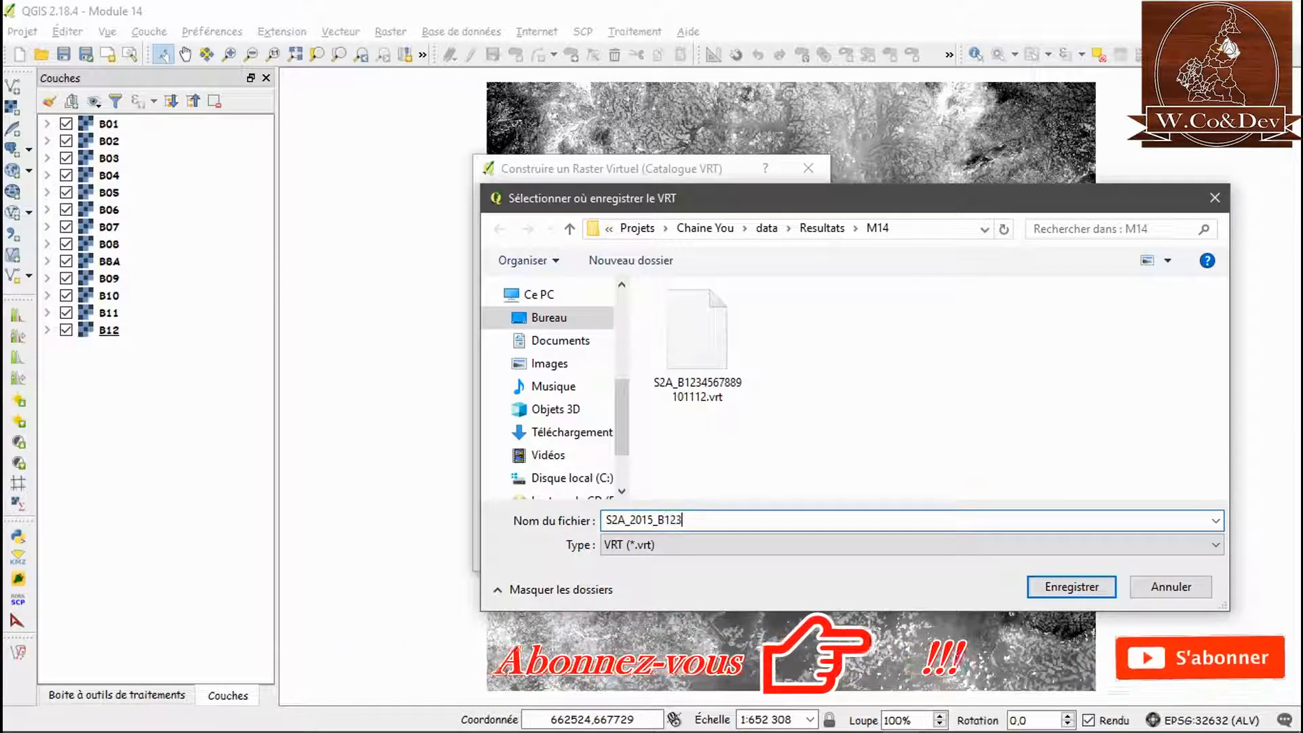
{"action": "type", "text": "4567"}
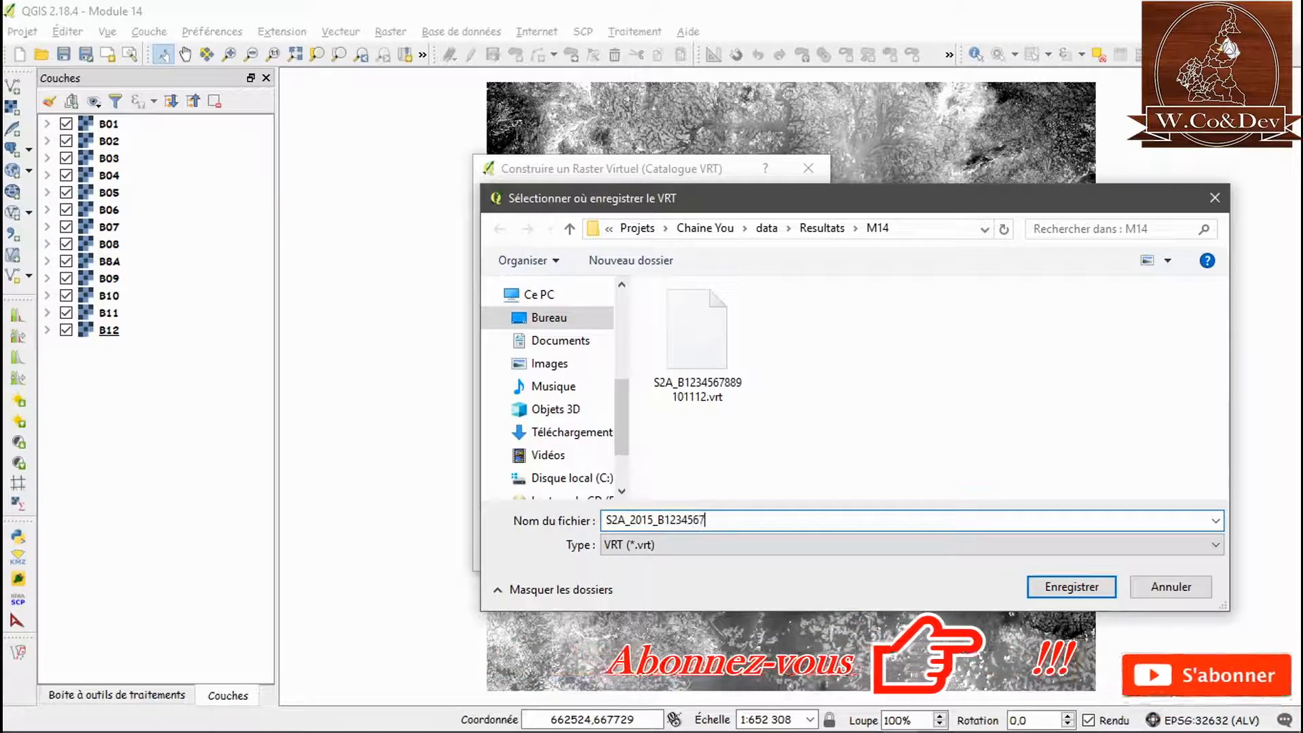
{"action": "type", "text": "8891"}
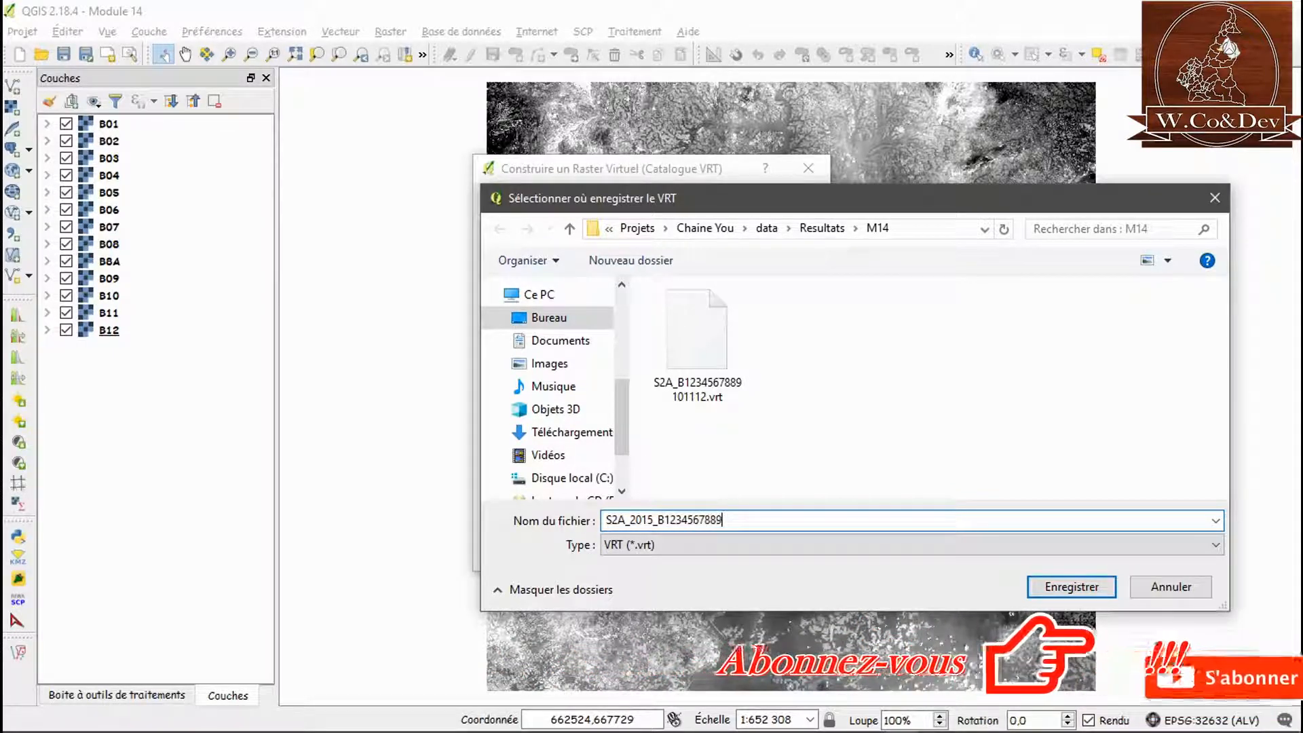
{"action": "type", "text": "01112"}
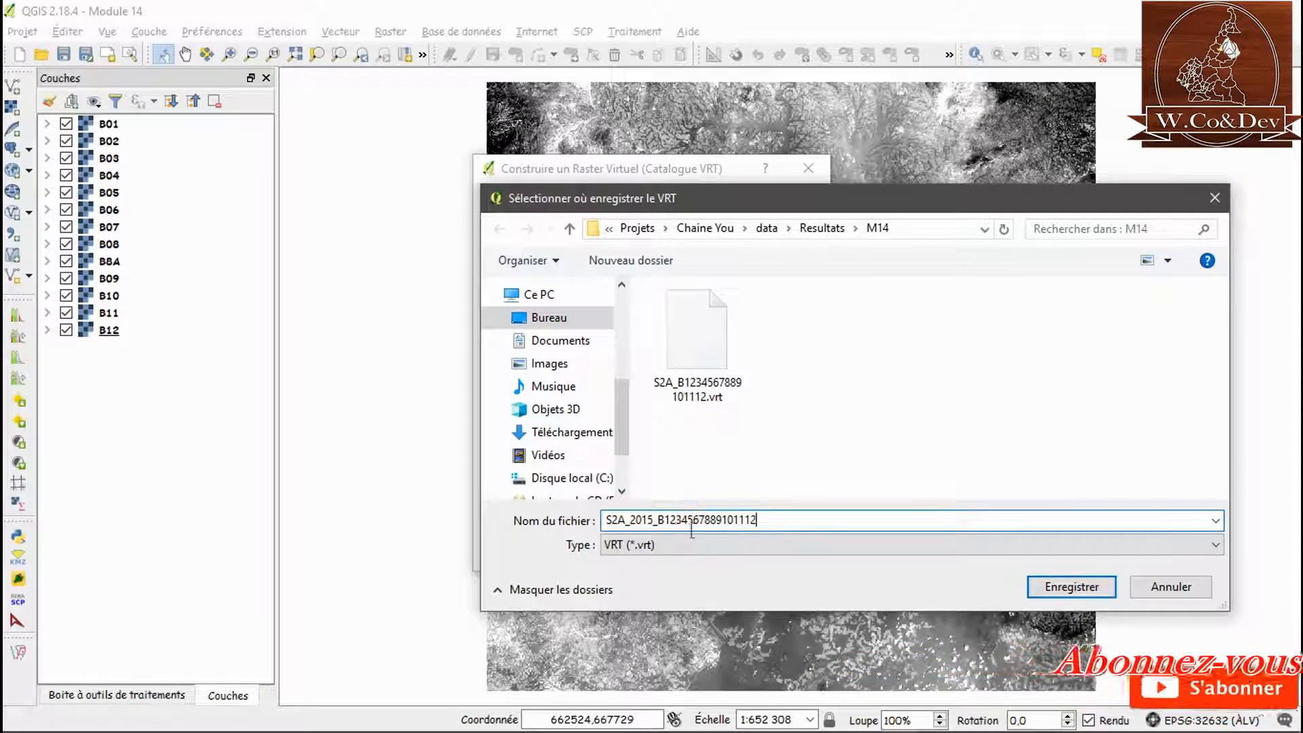
{"action": "left_click", "coordinate": [1071, 587]}
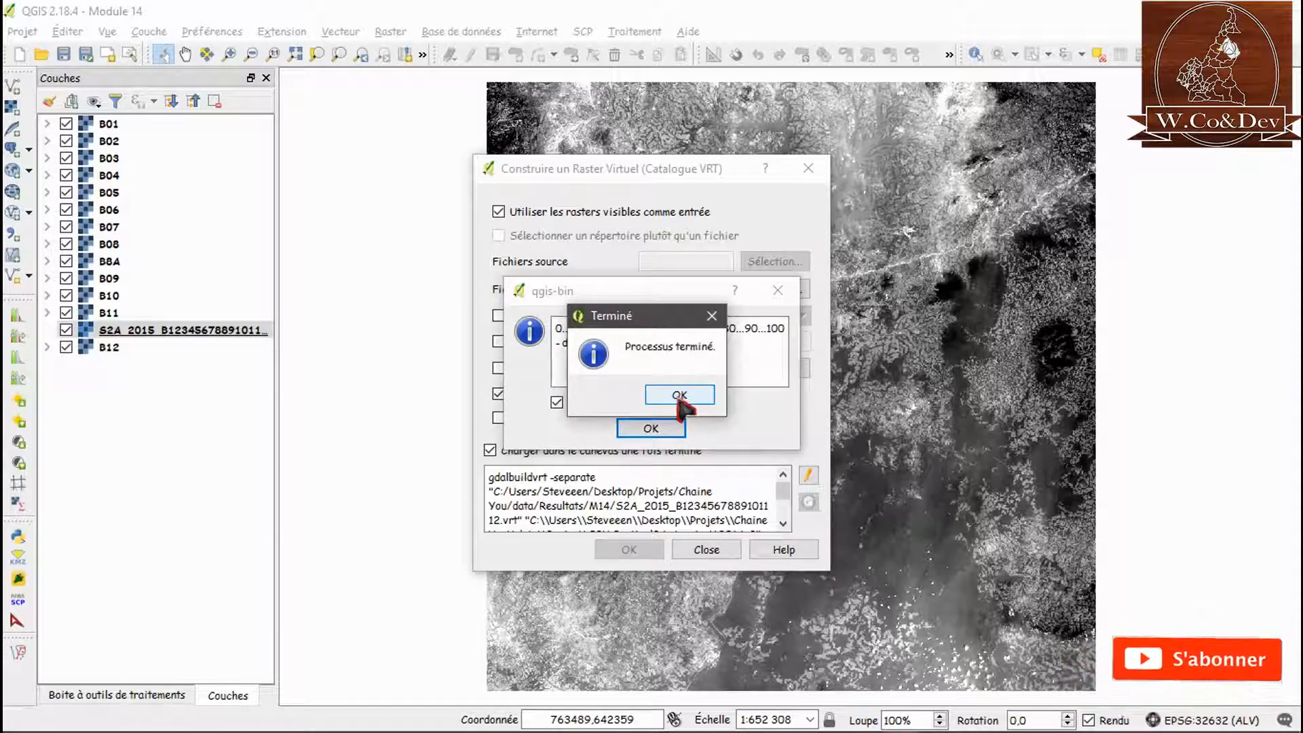
{"action": "left_click", "coordinate": [679, 396]}
{"action": "left_click", "coordinate": [650, 429]}
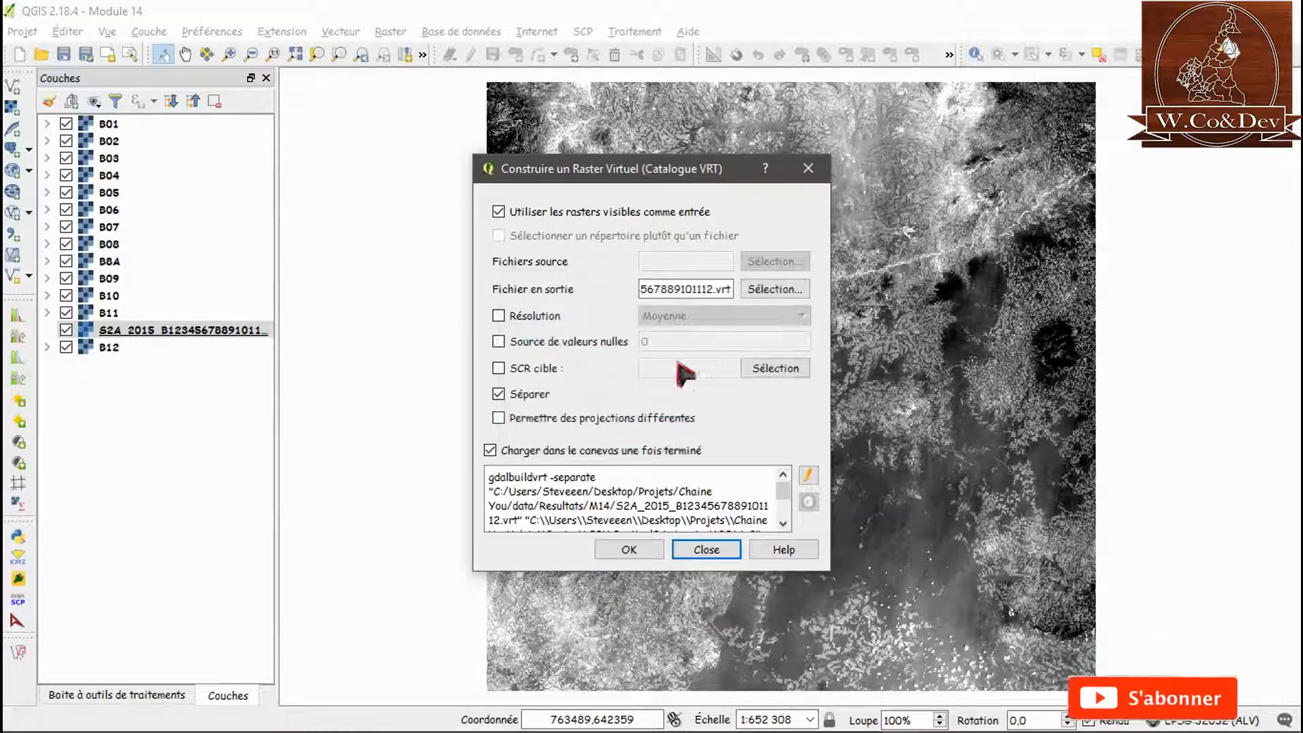
{"action": "left_click", "coordinate": [704, 548]}
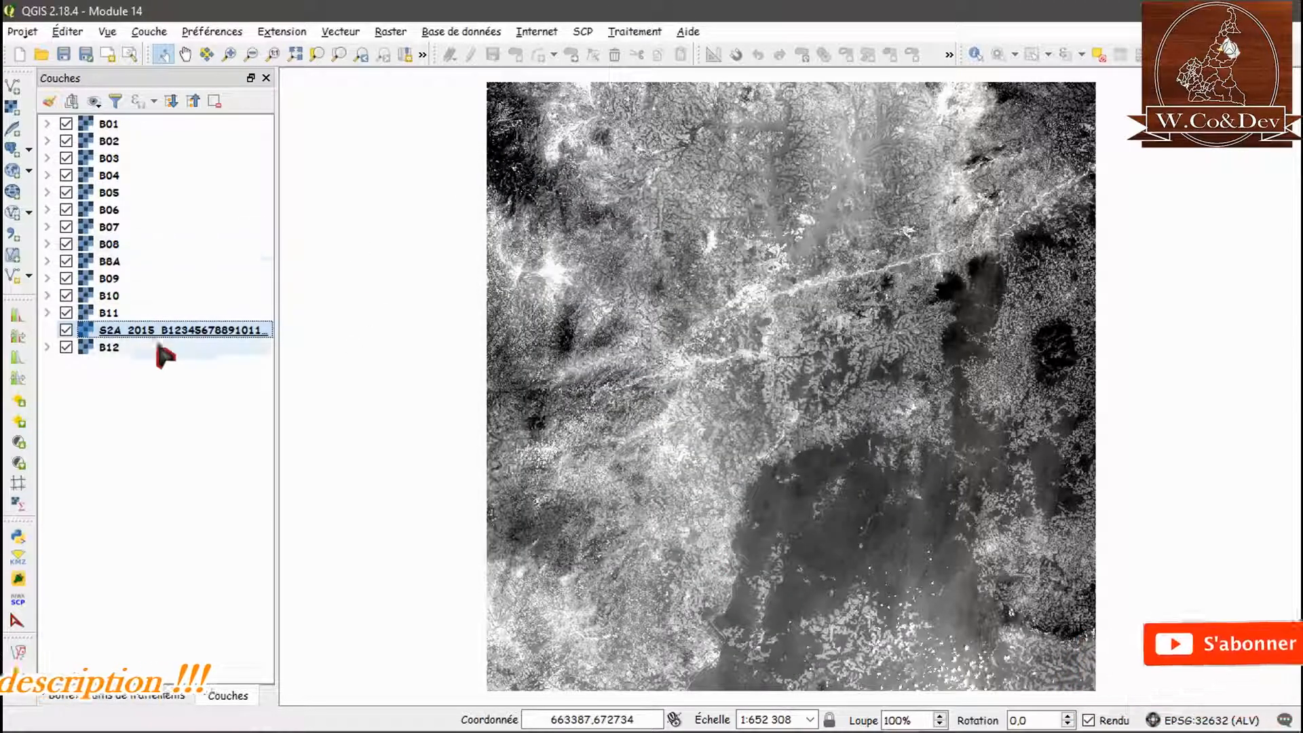
{"action": "left_click_drag", "start_coordinate": [158, 333], "coordinate": [136, 117]}
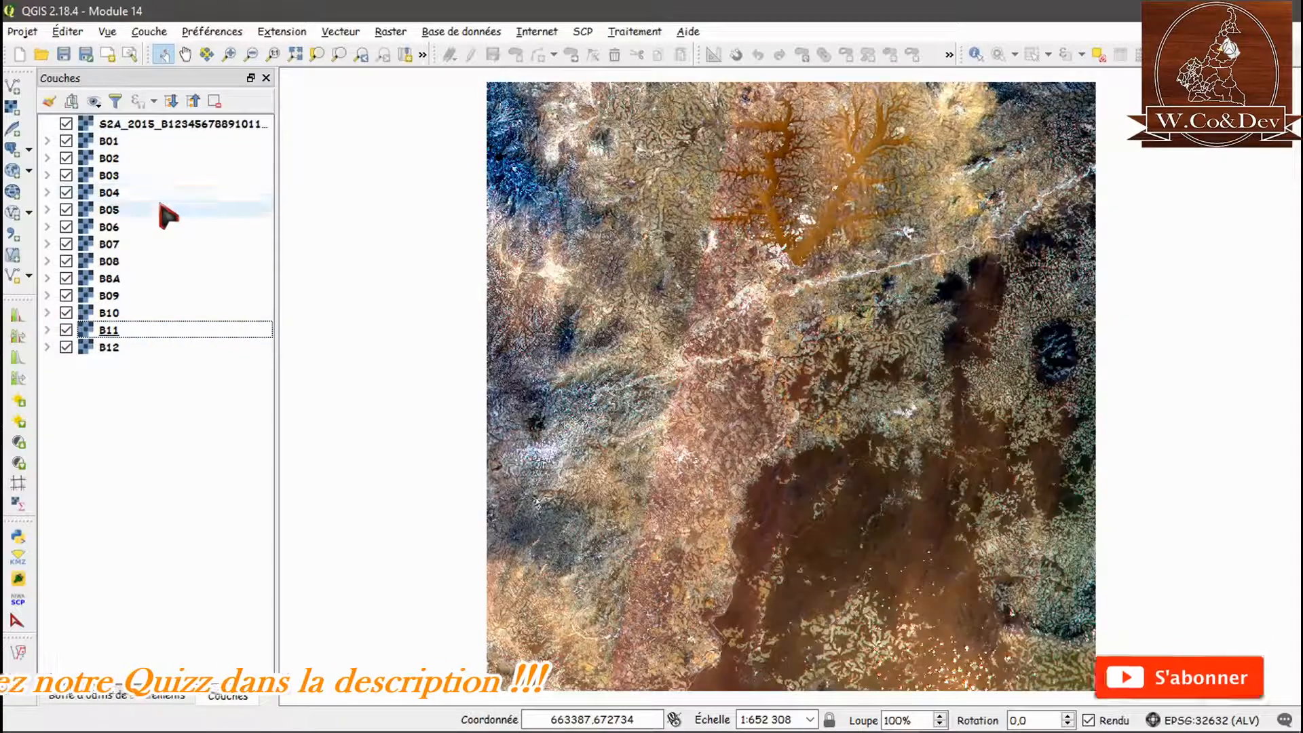
- Toggle the visibility of the stacked VRT layer repeatedly to compare its colour composite with the single bands beneath
{"action": "left_click", "coordinate": [66, 125]}
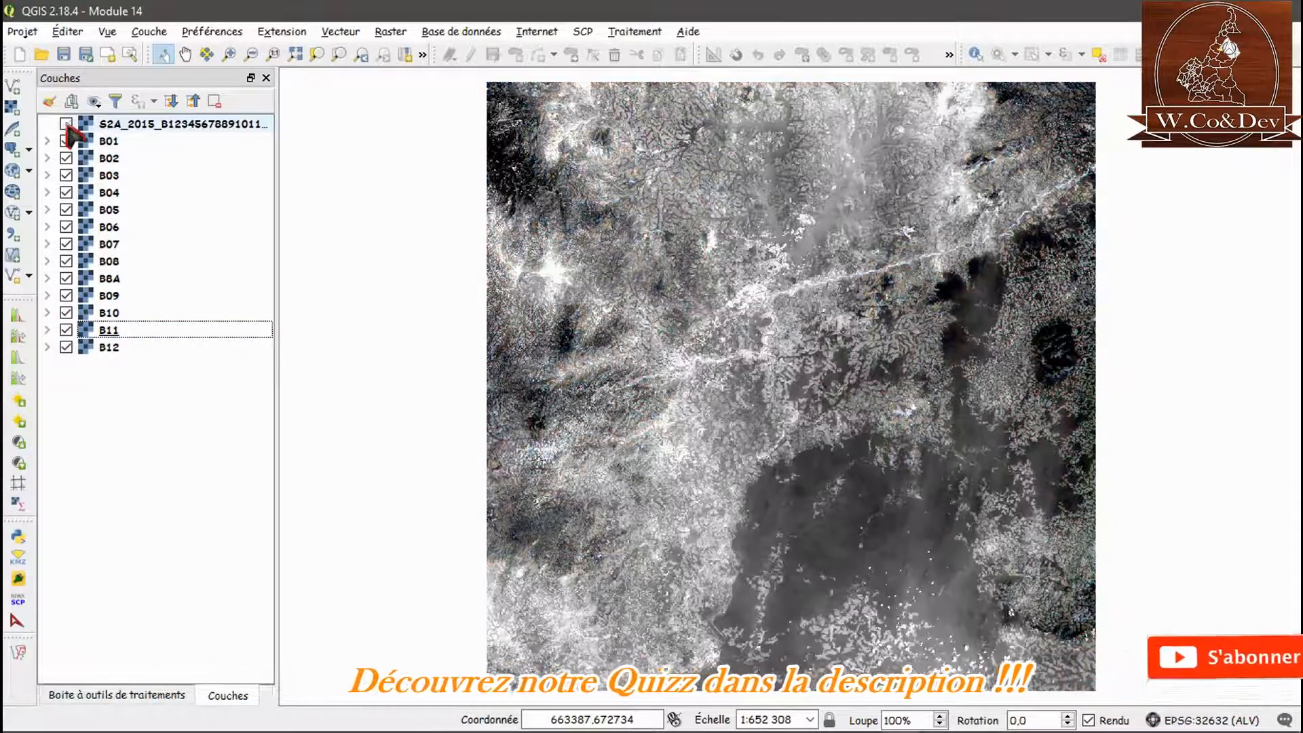
{"action": "left_click", "coordinate": [67, 125]}
{"action": "left_click", "coordinate": [67, 124]}
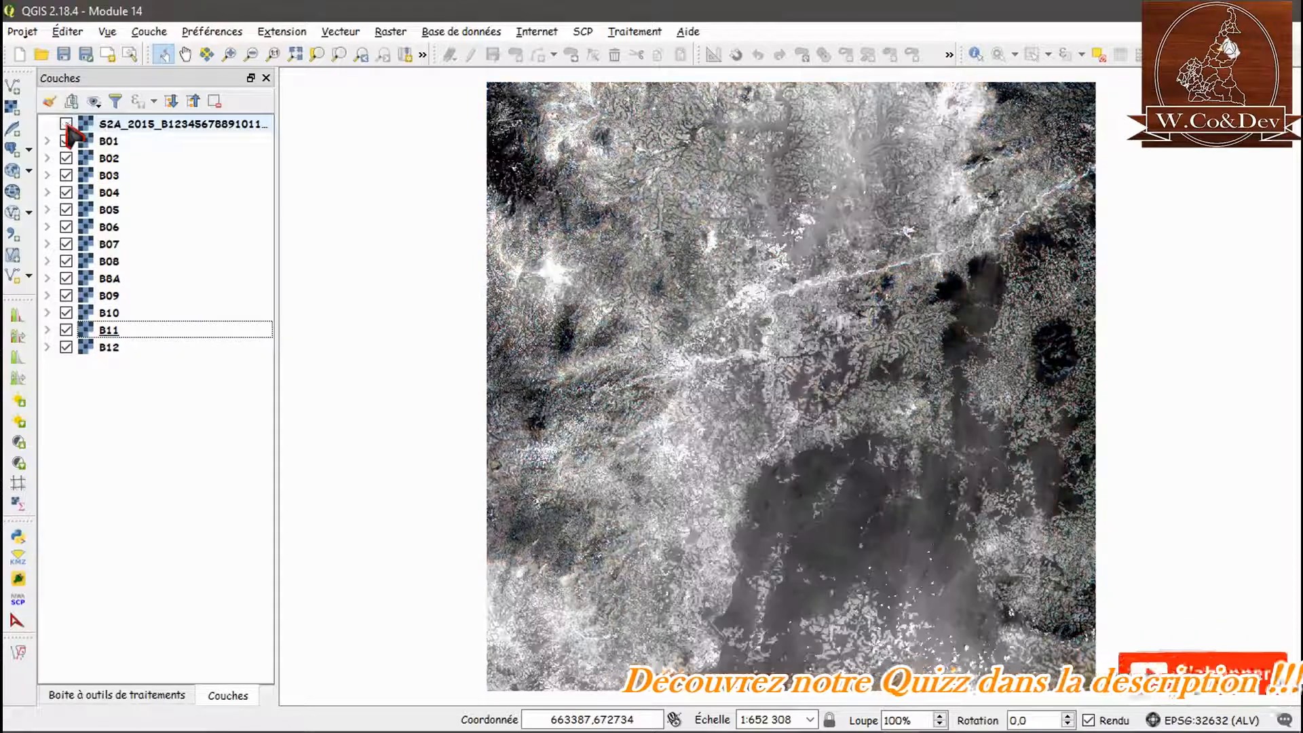
{"action": "left_click", "coordinate": [67, 125]}
{"action": "left_click", "coordinate": [67, 124]}
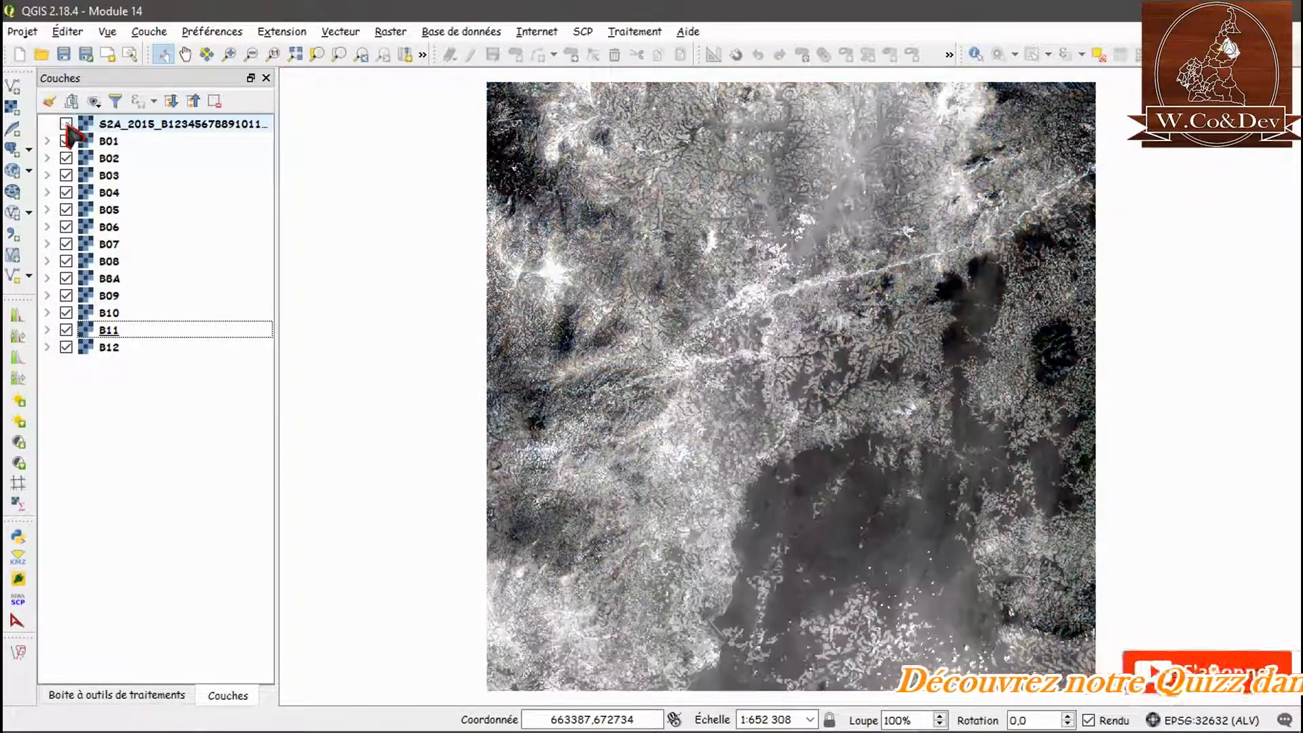
{"action": "left_click", "coordinate": [66, 125]}
{"action": "left_click", "coordinate": [66, 124]}
{"action": "left_click", "coordinate": [66, 126]}
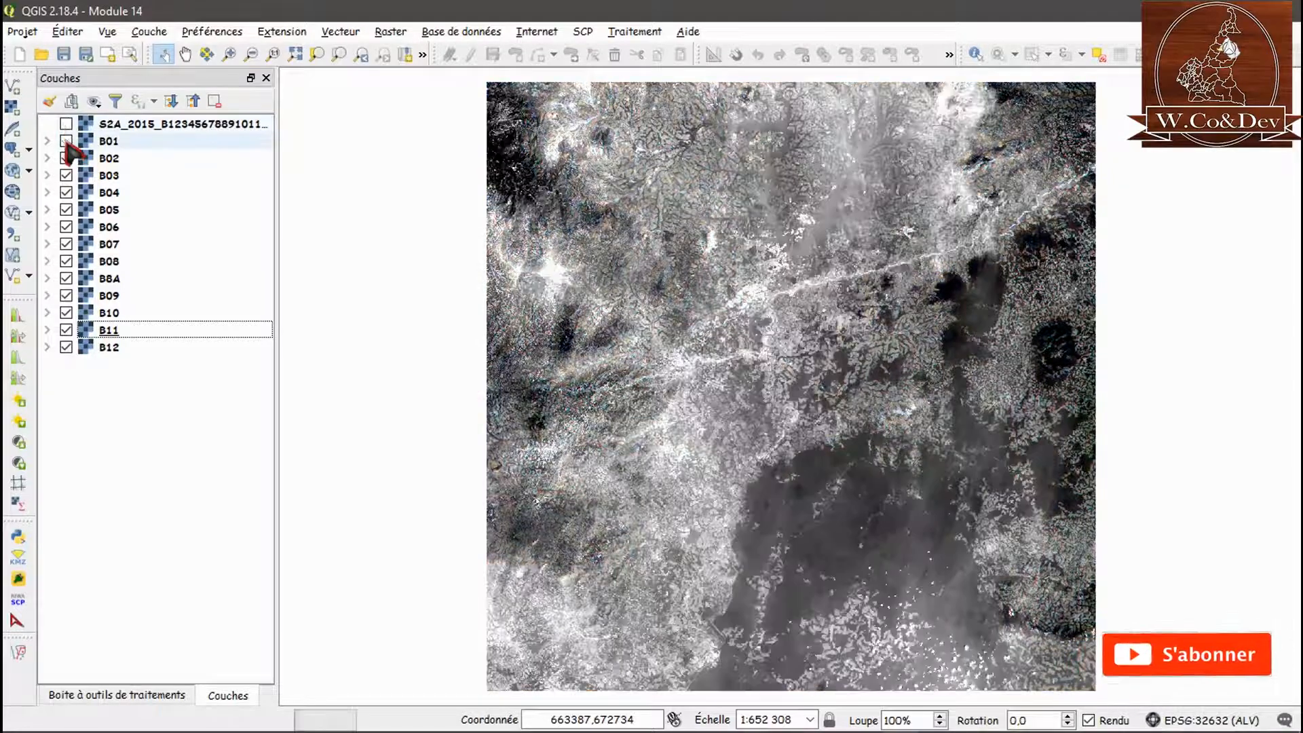
- Hide all single-band layers from B01 to B12 and show only the stacked VRT layer
{"action": "left_click", "coordinate": [66, 141]}
{"action": "left_click", "coordinate": [67, 159]}
{"action": "left_click", "coordinate": [66, 175]}
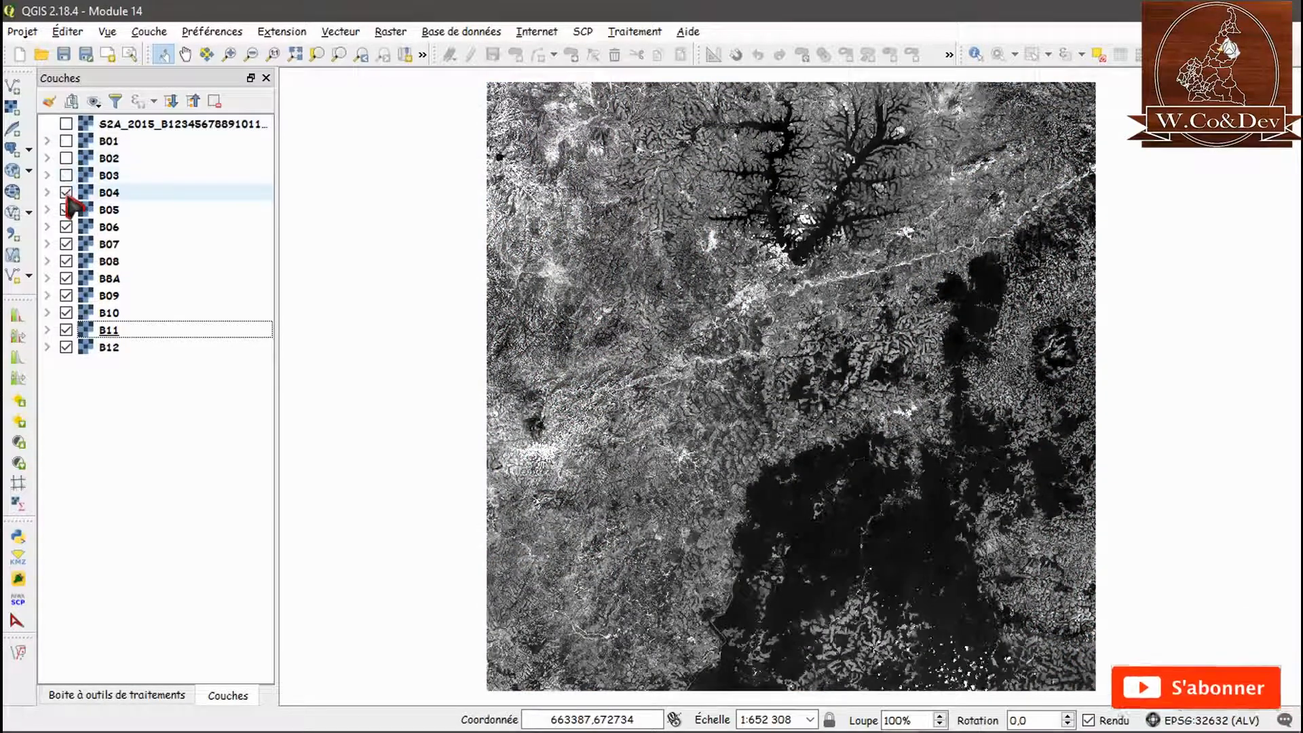
{"action": "left_click", "coordinate": [66, 192]}
{"action": "left_click", "coordinate": [66, 209]}
{"action": "left_click", "coordinate": [66, 226]}
{"action": "left_click", "coordinate": [66, 244]}
{"action": "left_click", "coordinate": [66, 260]}
{"action": "left_click", "coordinate": [65, 278]}
{"action": "left_click", "coordinate": [65, 295]}
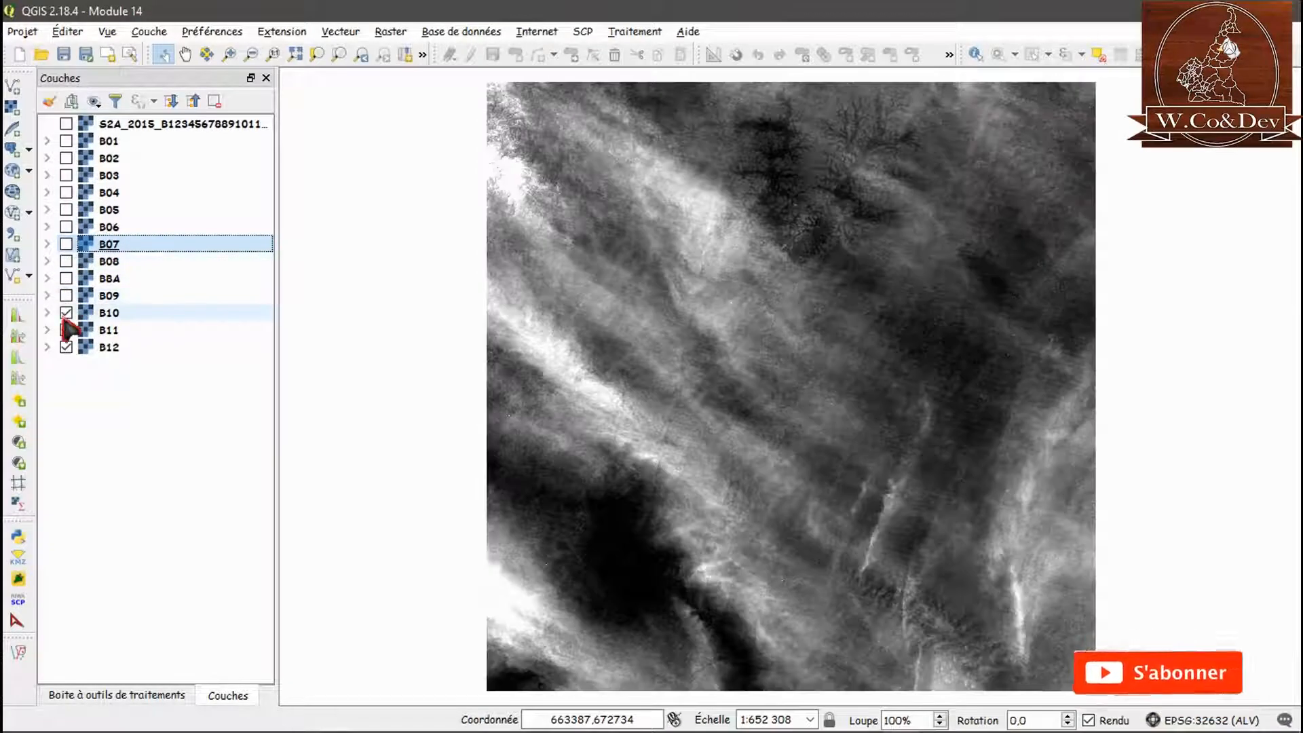
{"action": "left_click", "coordinate": [66, 312]}
{"action": "left_click", "coordinate": [66, 330]}
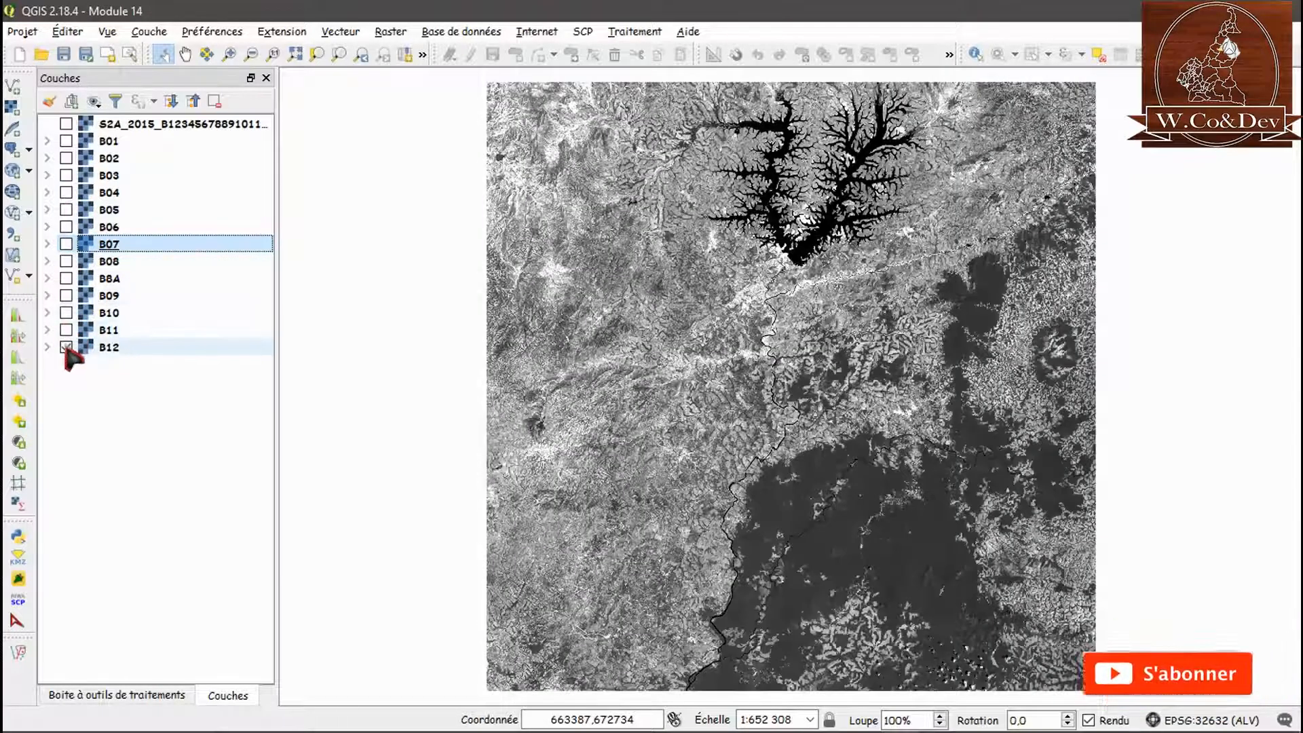
{"action": "left_click", "coordinate": [66, 347]}
{"action": "left_click", "coordinate": [67, 124]}
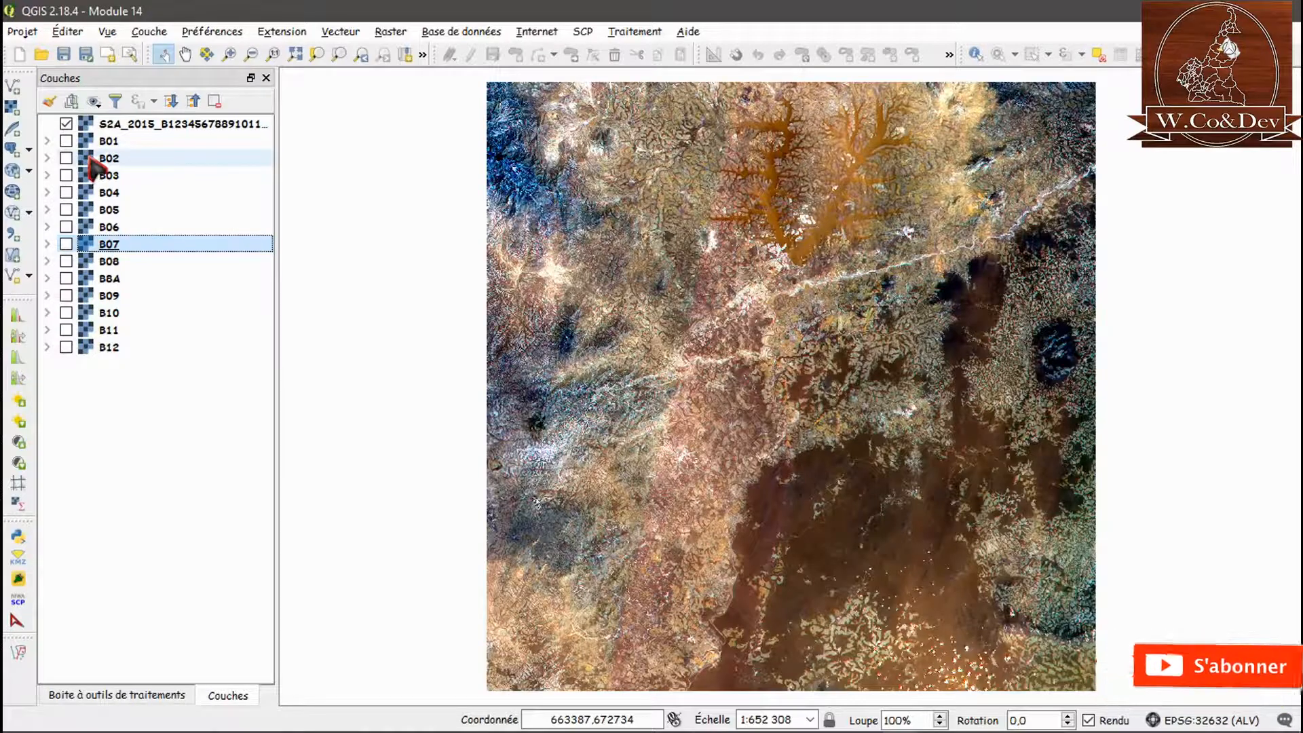
- Start saving the stacked VRT layer as a raw-data GTiff raster, choosing the M14 results folder as destination
{"action": "left_click", "coordinate": [171, 126]}
{"action": "right_click", "coordinate": [167, 125]}
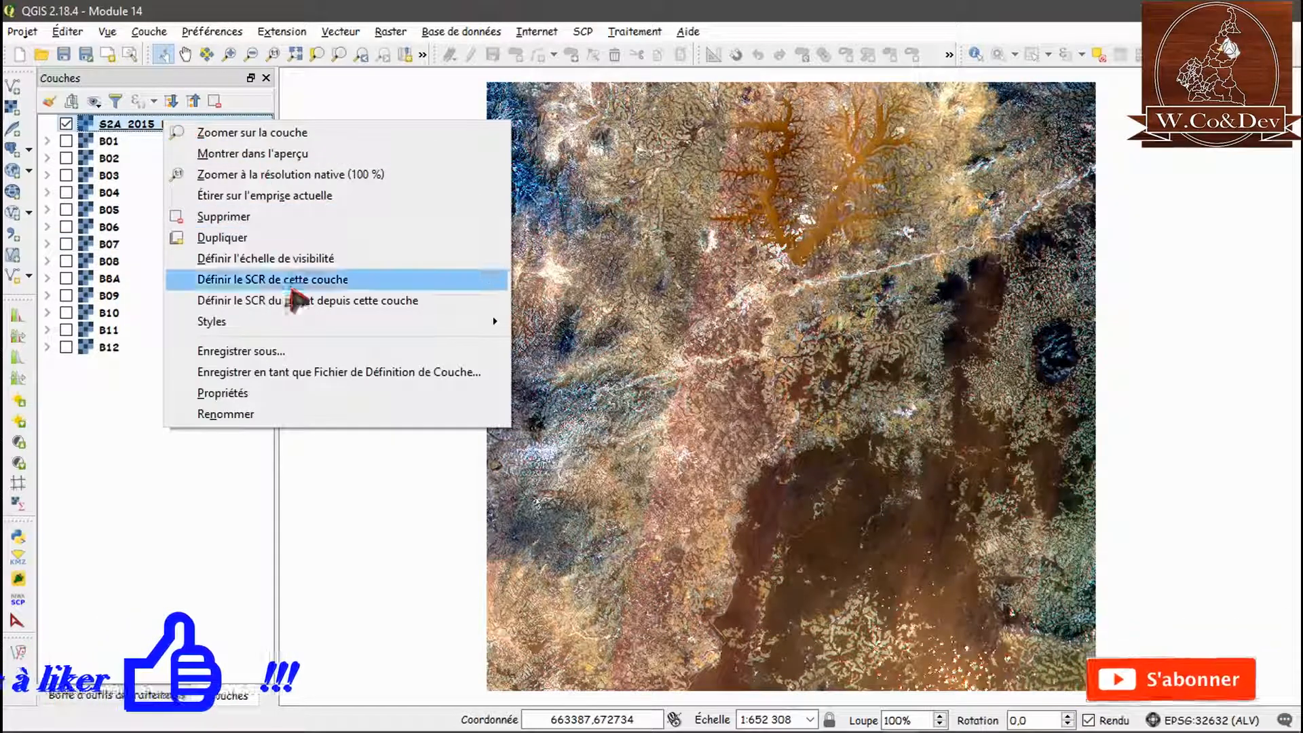
{"action": "left_click", "coordinate": [308, 351]}
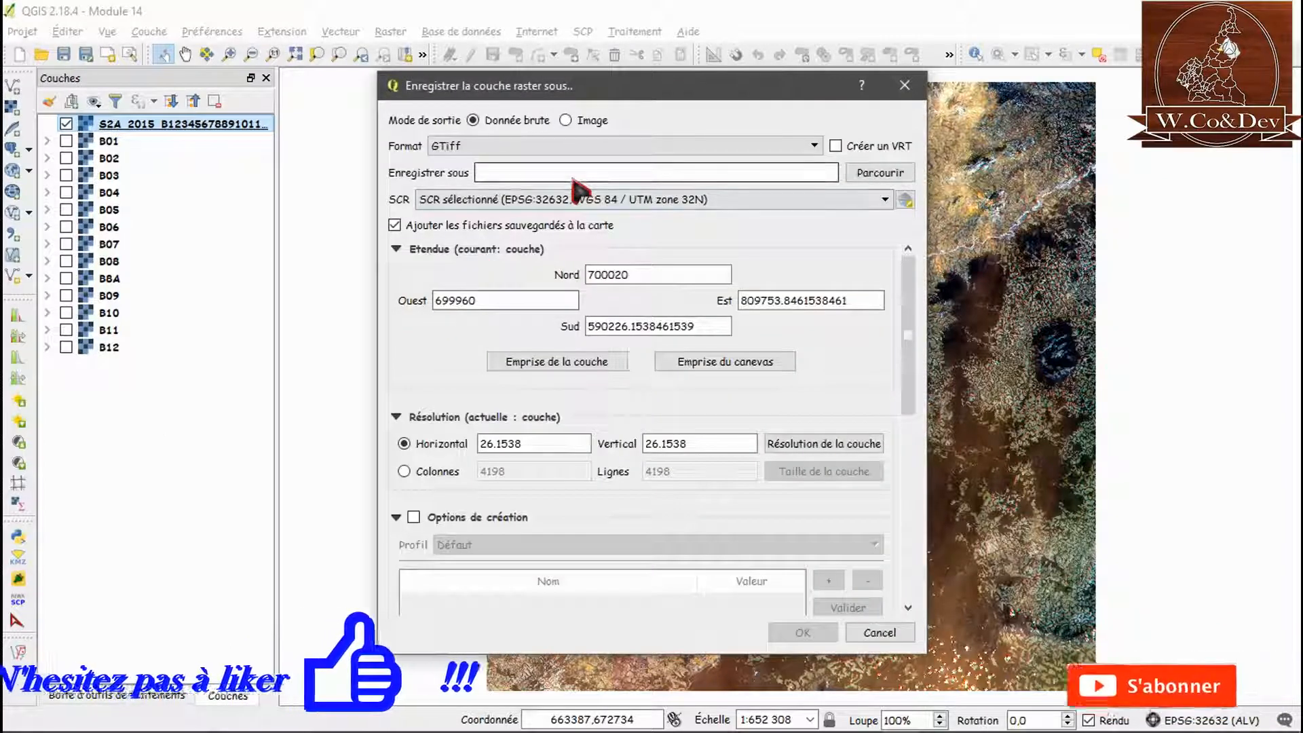
{"action": "left_click", "coordinate": [875, 174]}
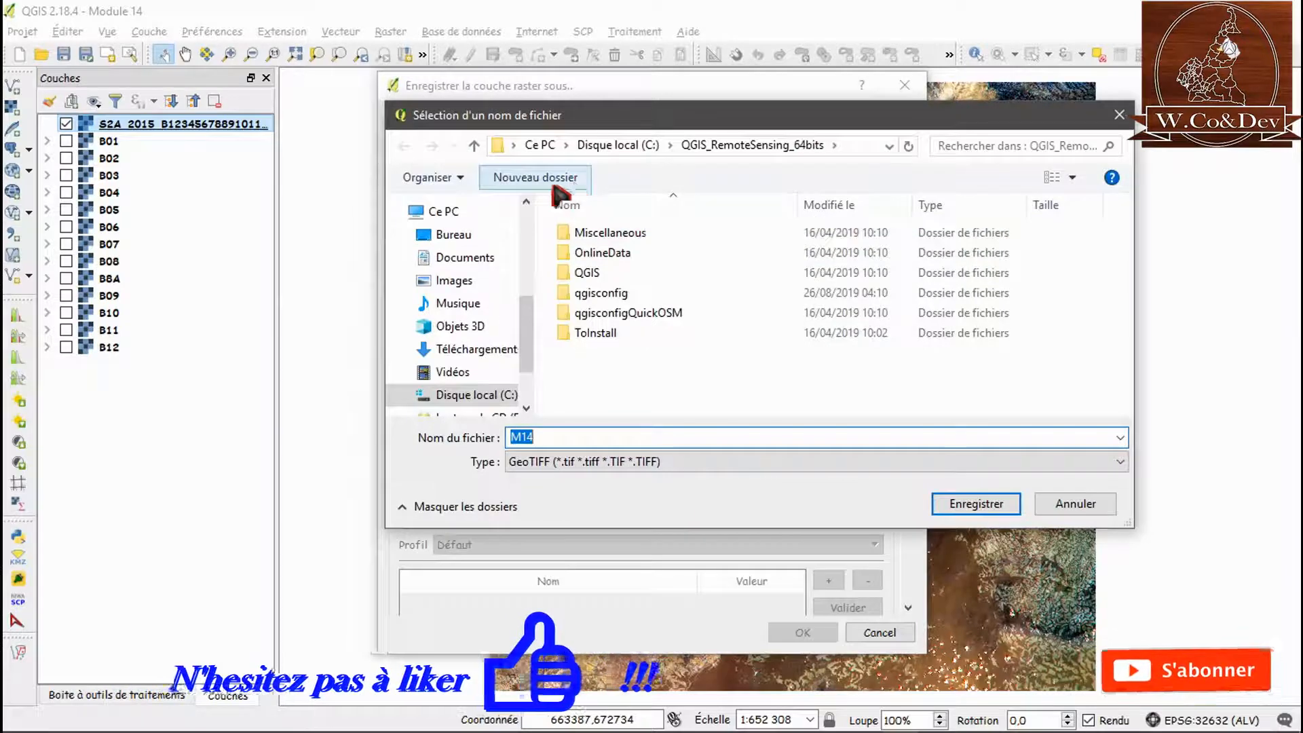
{"action": "scroll", "coordinate": [475, 292], "scroll_direction": "up", "scroll_amount": 2}
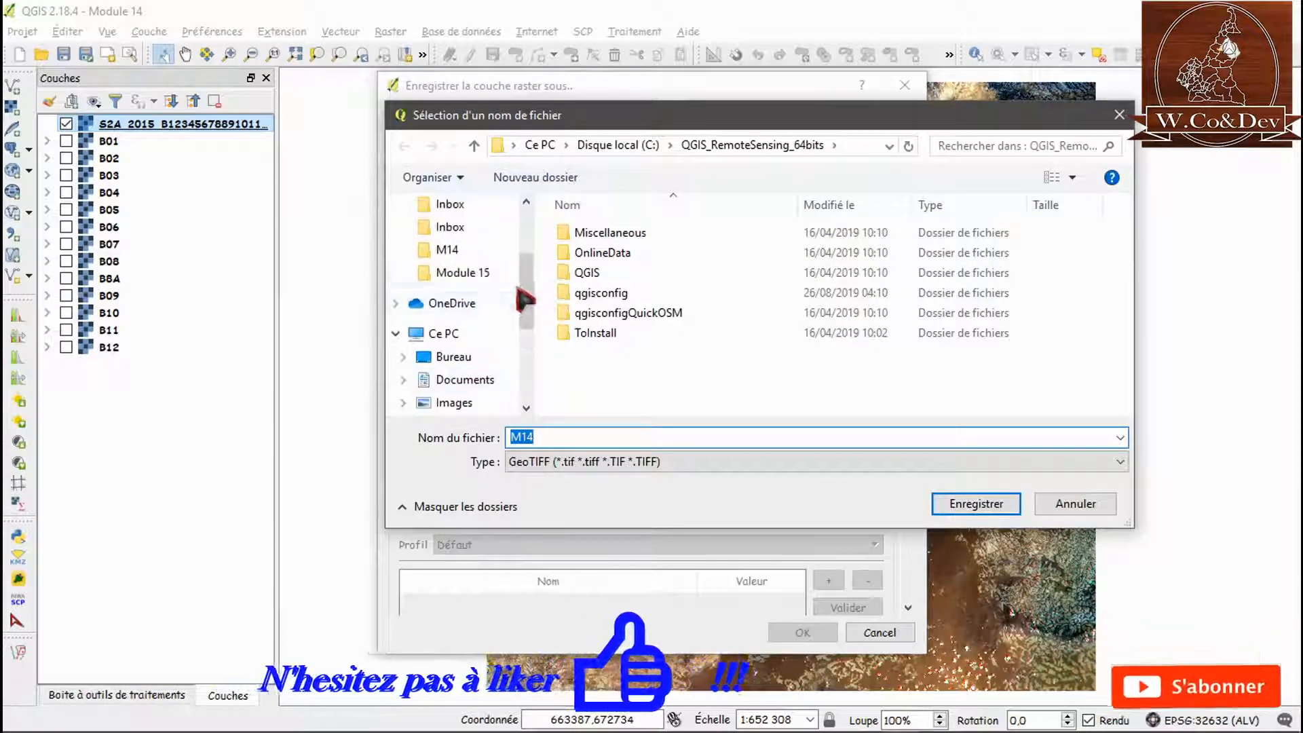
{"action": "left_click", "coordinate": [448, 250]}
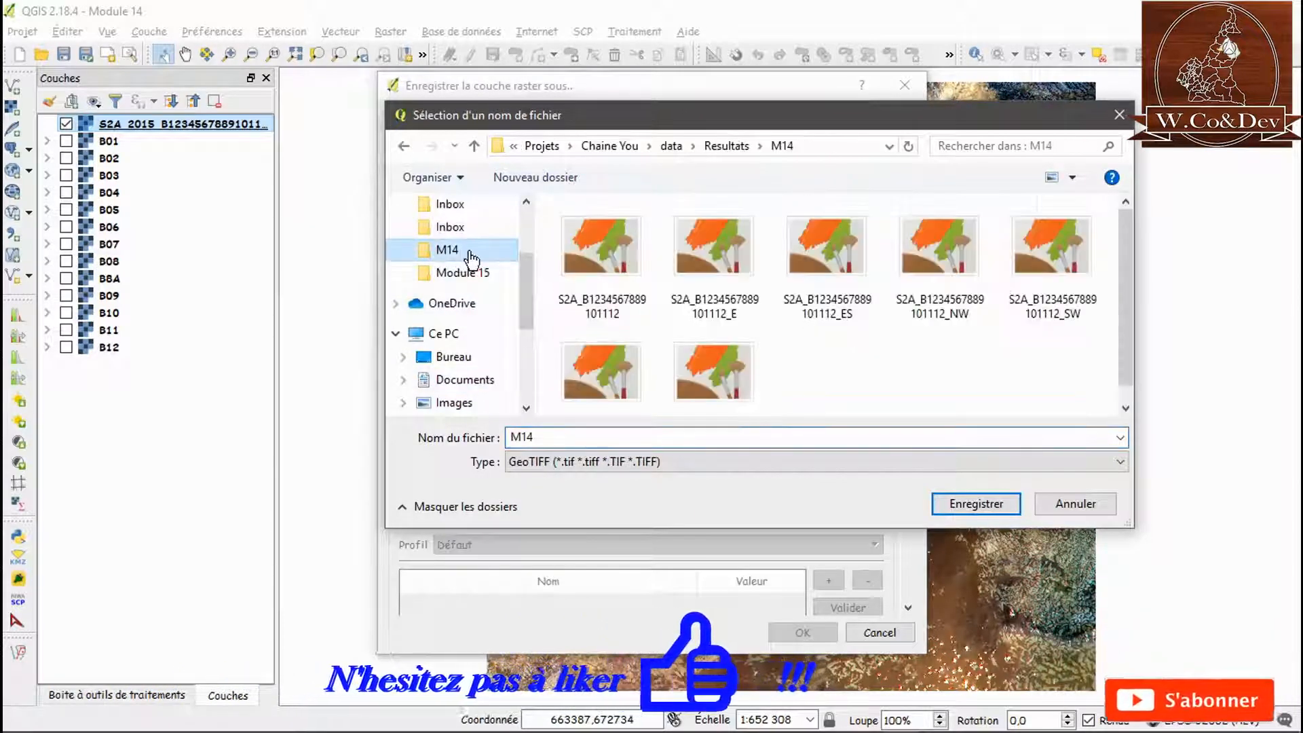
{"action": "left_click", "coordinate": [598, 291]}
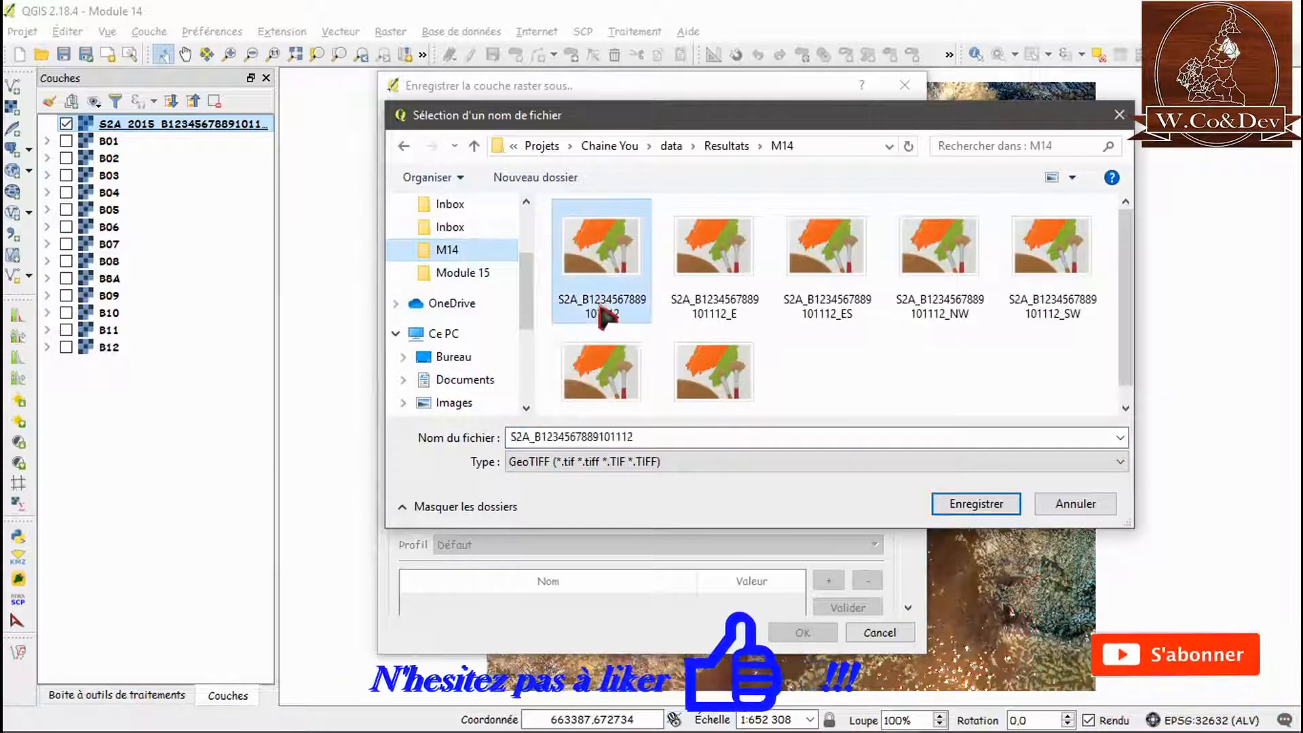
{"action": "double_click", "coordinate": [537, 437]}
{"action": "key", "text": "Tab"}
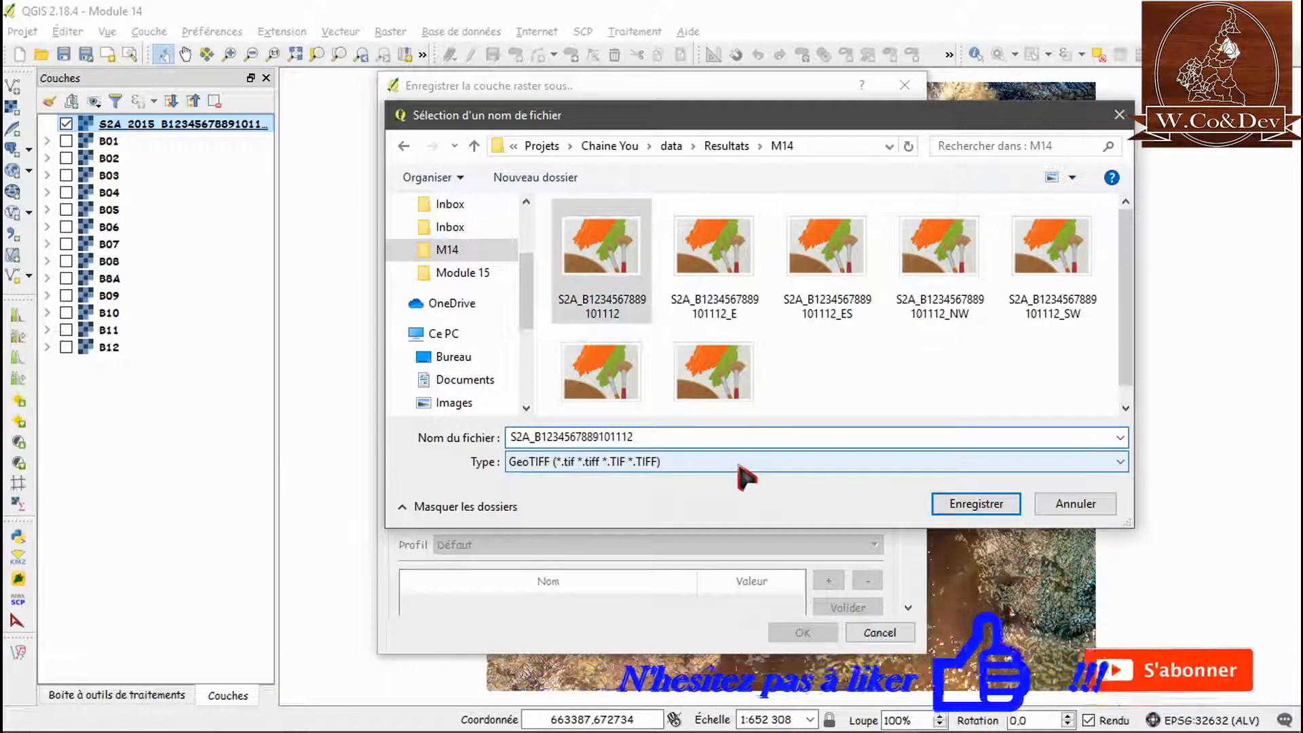
{"action": "type", "text": "2015"}
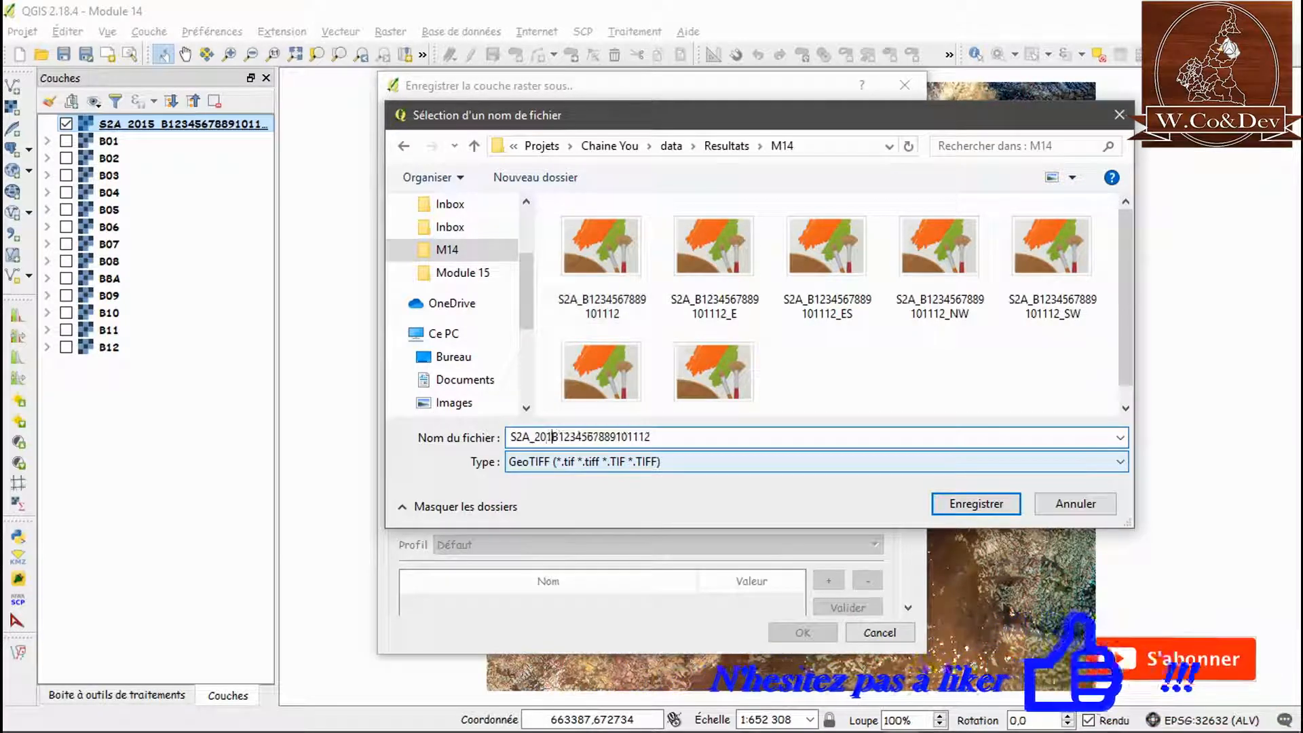
{"action": "type", "text": "_"}
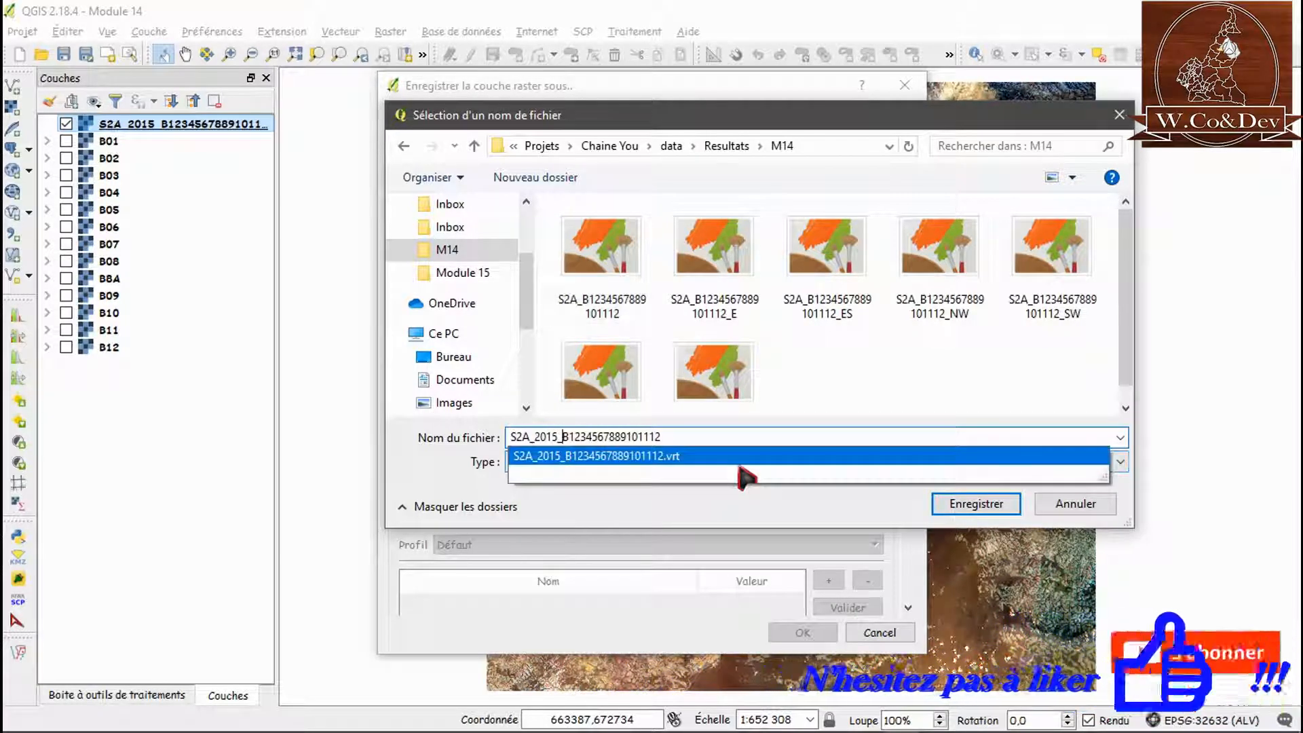
{"action": "left_click", "coordinate": [742, 516]}
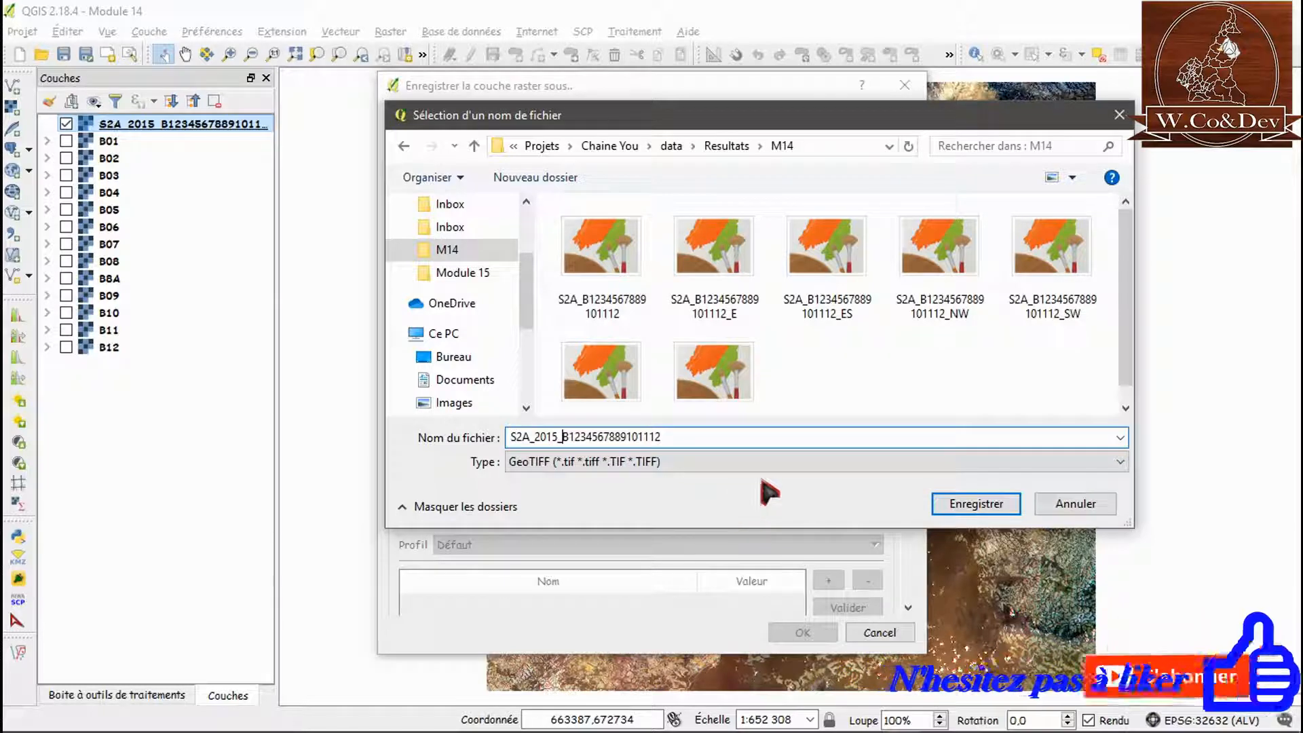
{"action": "left_click", "coordinate": [975, 503]}
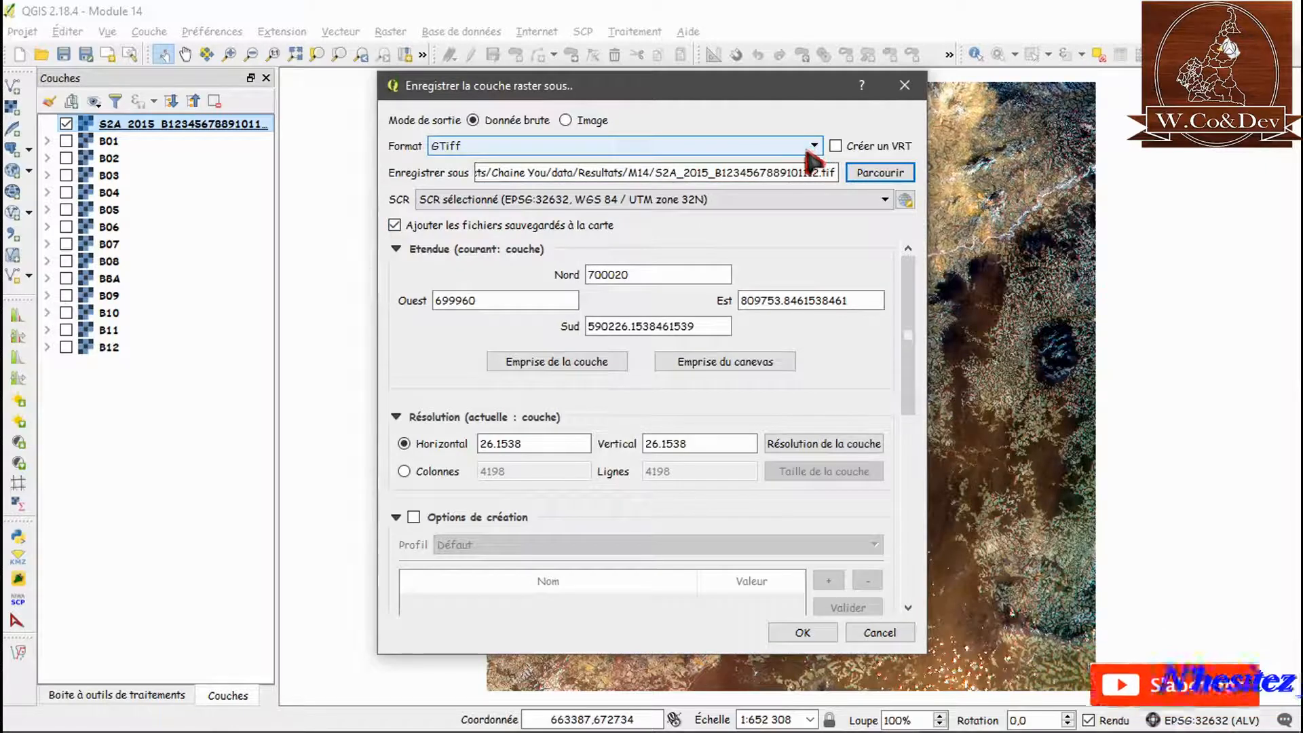
- Review the remaining export options, export the GeoTIFF with it added to the map, and minimize the screen recorder window
{"action": "left_click_drag", "start_coordinate": [907, 390], "coordinate": [902, 563]}
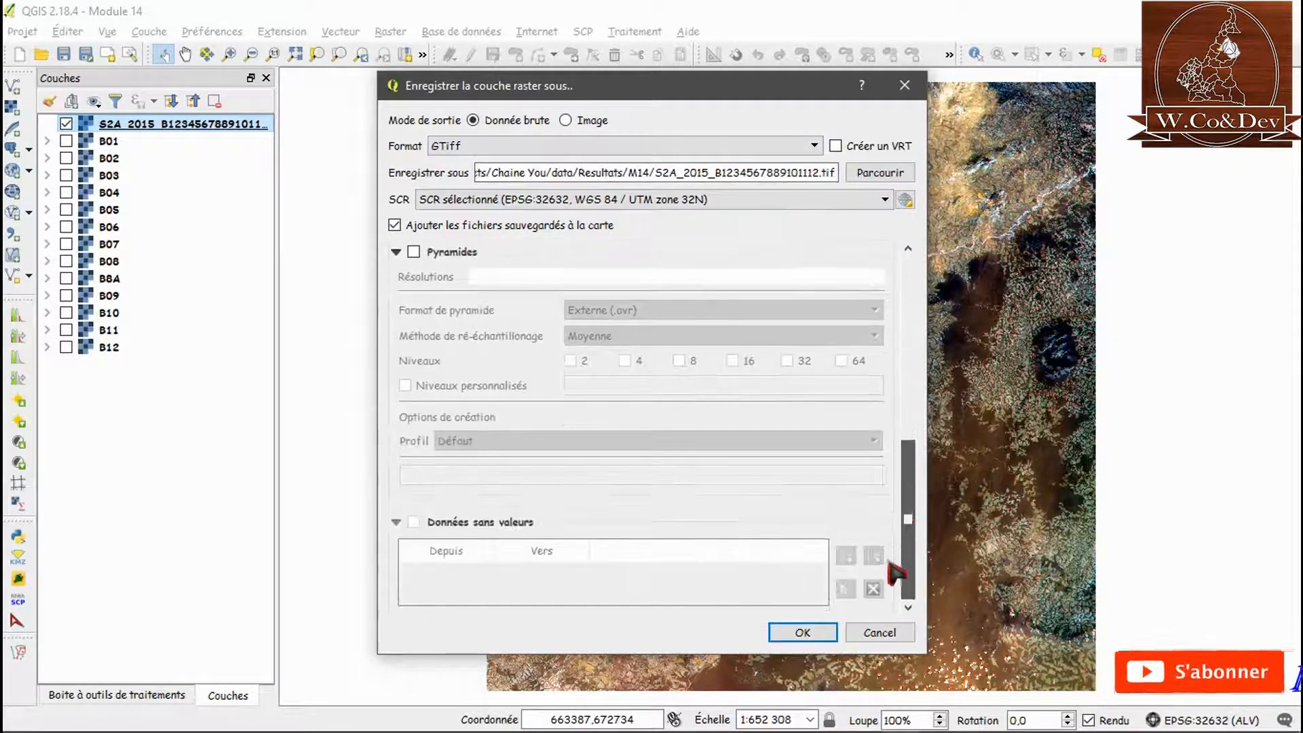
{"action": "left_click", "coordinate": [803, 633]}
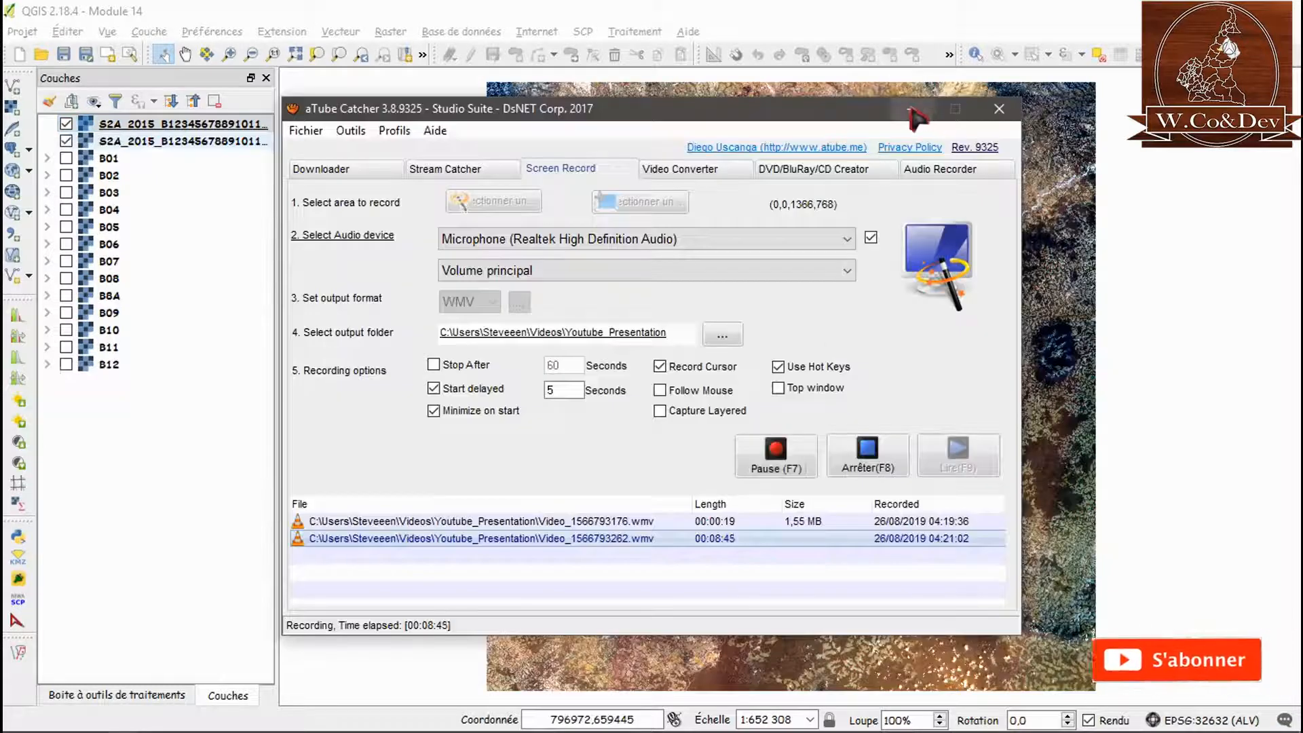
{"action": "left_click", "coordinate": [912, 110]}
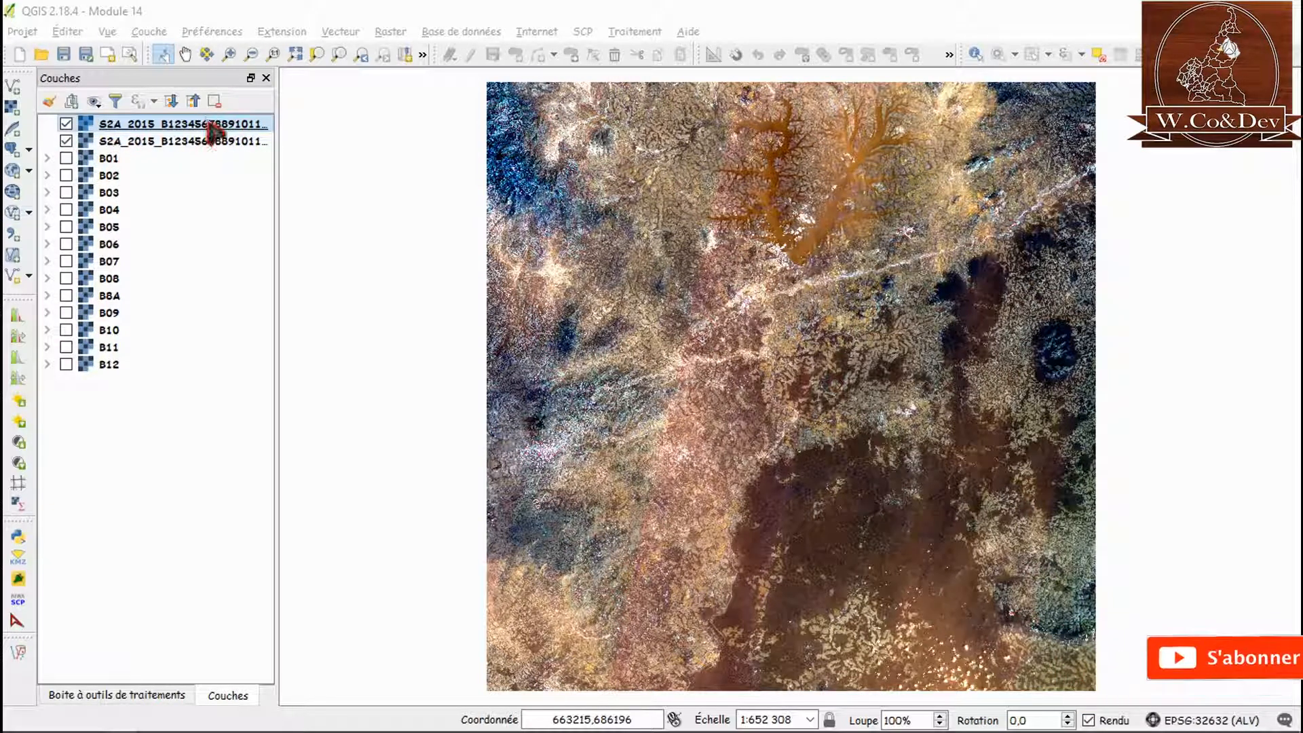
- Widen the layer list to fit the full layer names and hide the VRT layer beneath the exported GeoTIFF
{"action": "left_click_drag", "start_coordinate": [282, 138], "coordinate": [314, 135]}
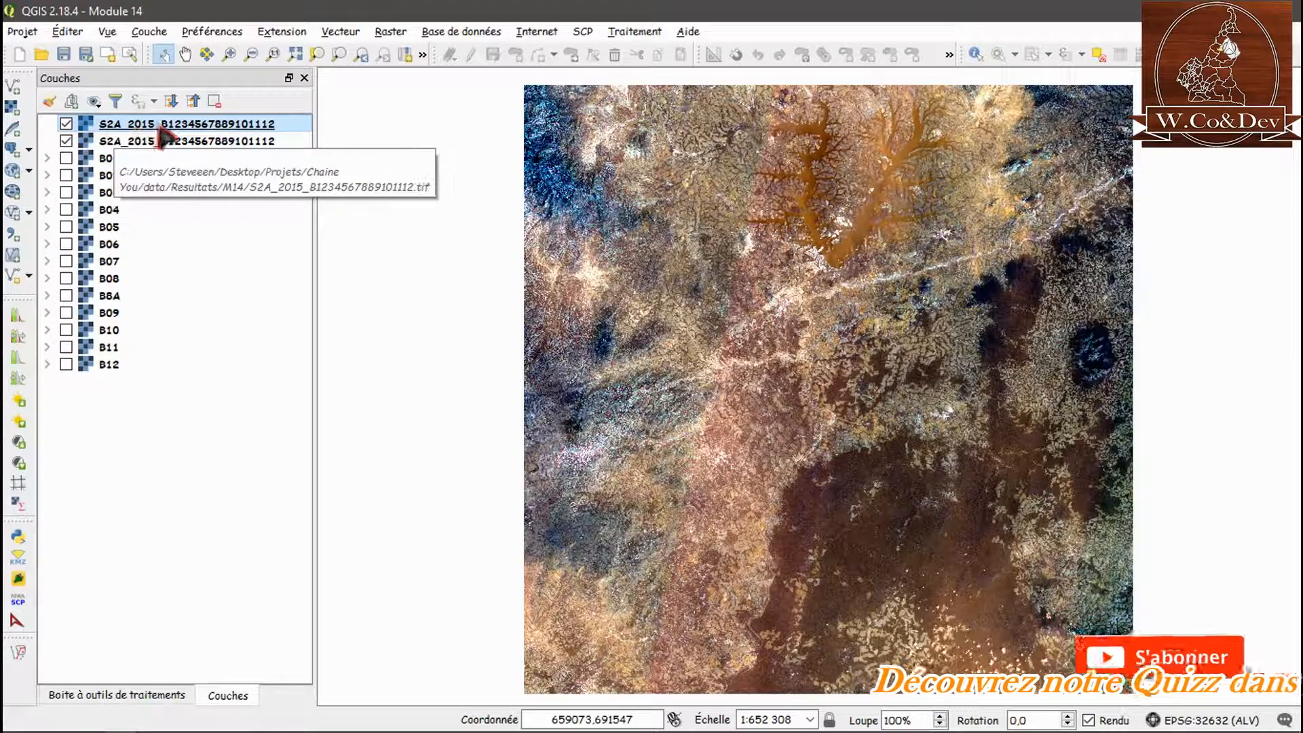
{"action": "left_click", "coordinate": [66, 141]}
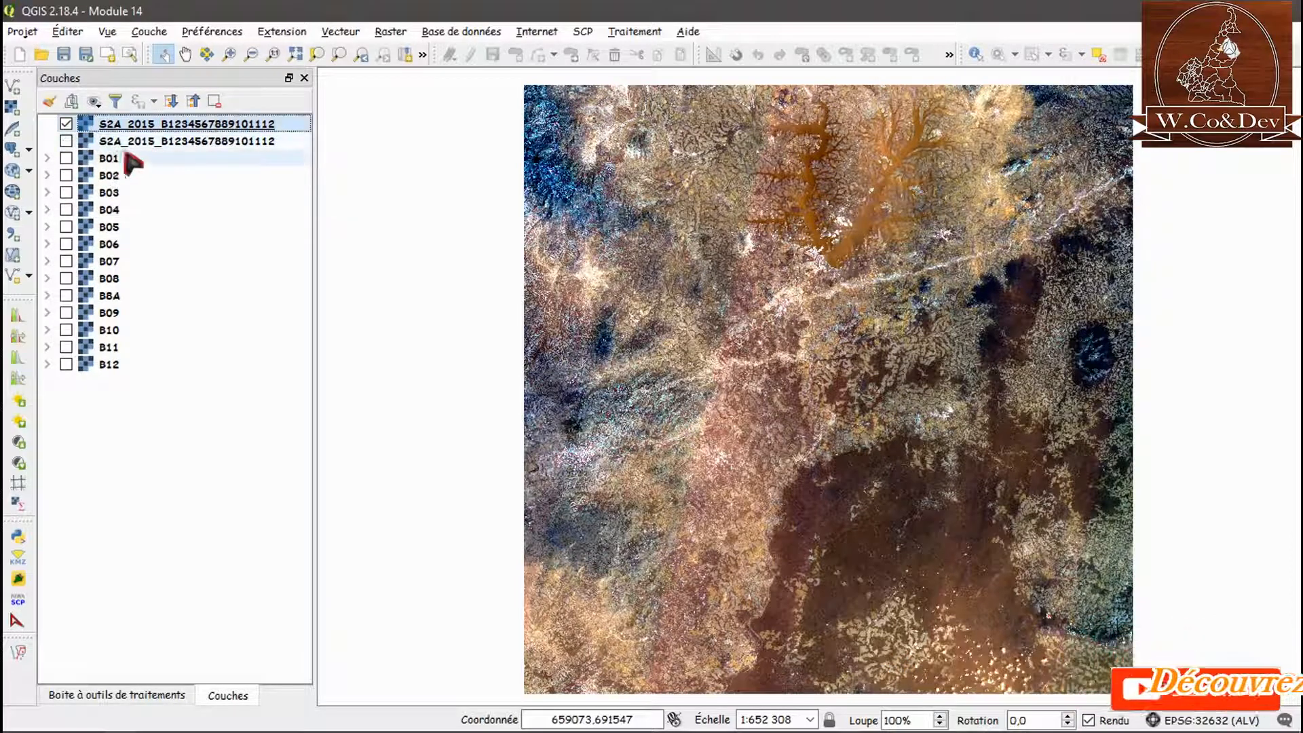